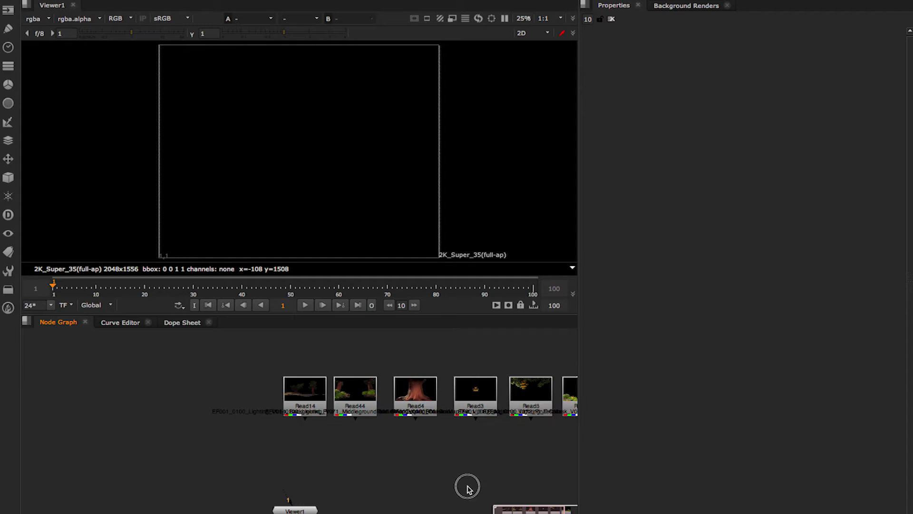
Nudge Read14 left and preview Read14, Read44 and Read4 in the viewer twice.
{"action": "left_click", "coordinate": [129, 408]}
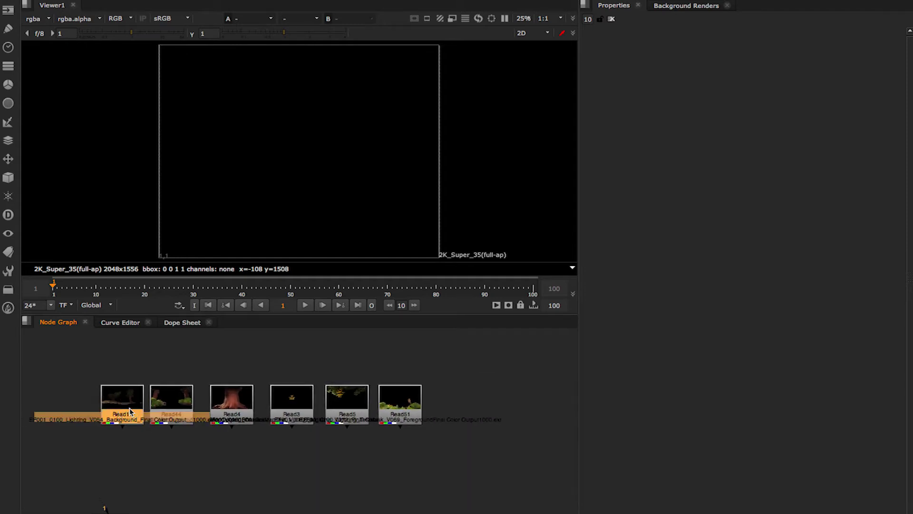
{"action": "left_click_drag", "start_coordinate": [130, 411], "coordinate": [125, 411]}
{"action": "key", "text": "1"}
{"action": "left_click", "coordinate": [171, 405]}
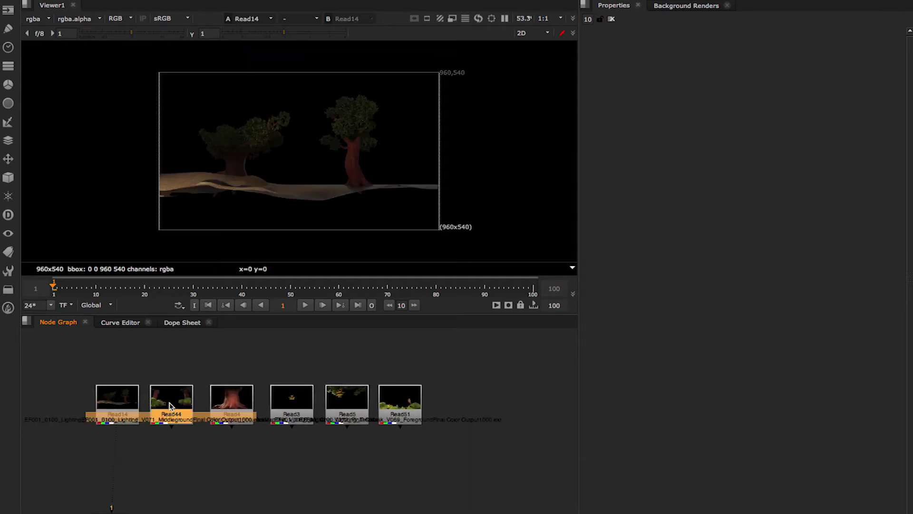
{"action": "key", "text": "1"}
{"action": "left_click", "coordinate": [225, 413]}
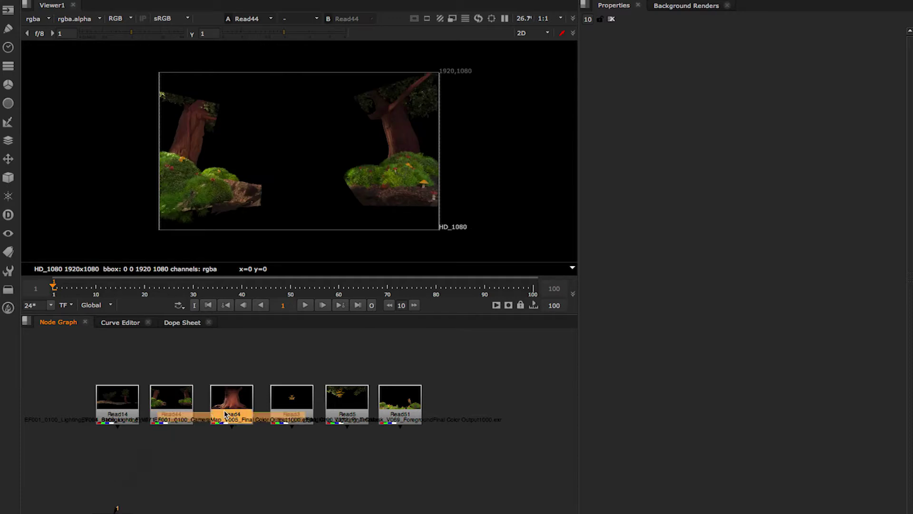
{"action": "key", "text": "1"}
{"action": "left_click", "coordinate": [124, 409]}
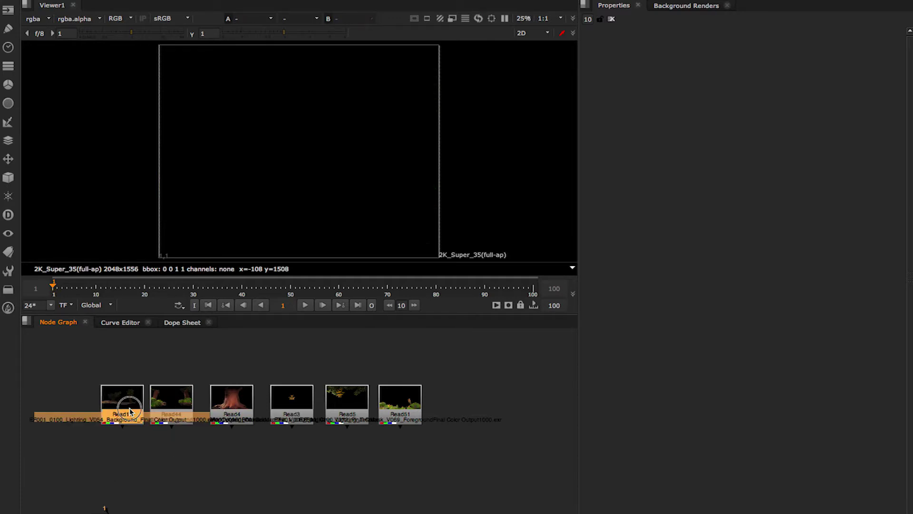
{"action": "key", "text": "1"}
{"action": "left_click", "coordinate": [170, 405]}
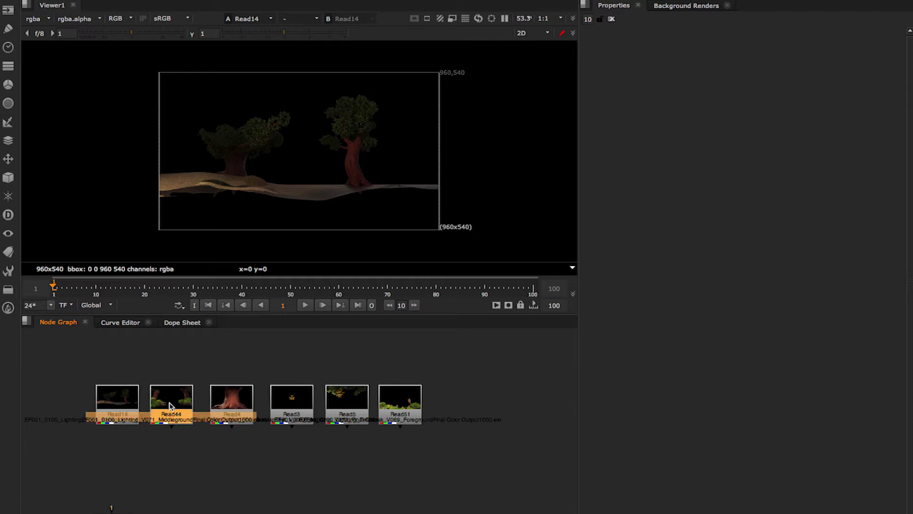
{"action": "key", "text": "1"}
{"action": "left_click", "coordinate": [224, 410]}
{"action": "key", "text": "1"}
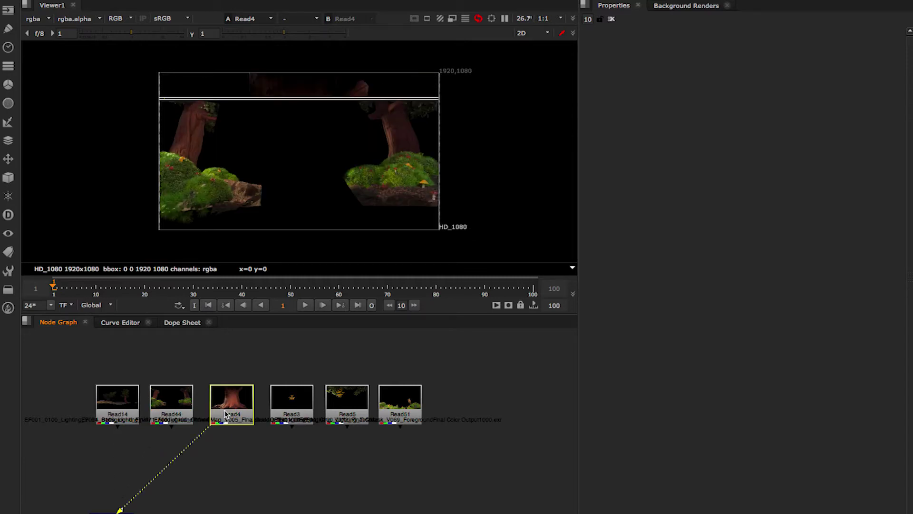
Preview the Read3 logo, Read5 mushrooms and Read51 foreground greenery renders.
{"action": "left_click", "coordinate": [289, 417]}
{"action": "key", "text": "1"}
{"action": "left_click", "coordinate": [345, 402]}
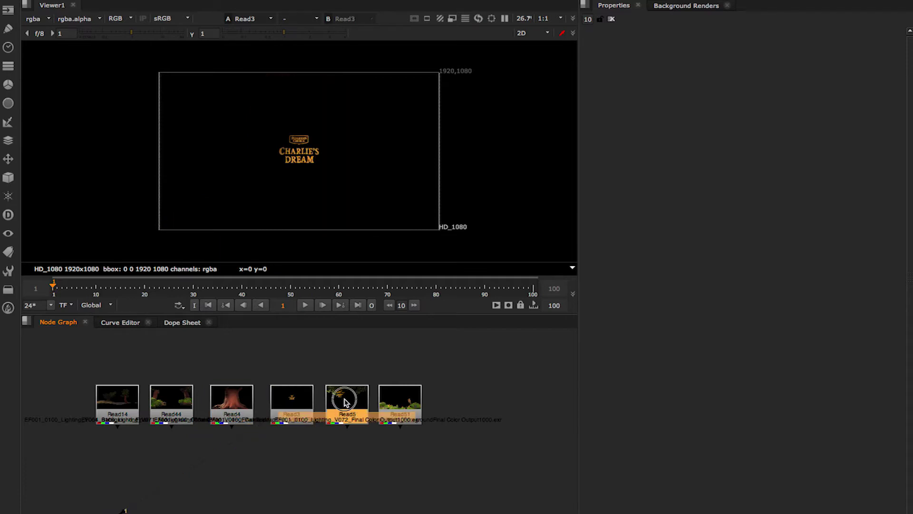
{"action": "key", "text": "1"}
{"action": "left_click", "coordinate": [408, 411]}
{"action": "key", "text": "1"}
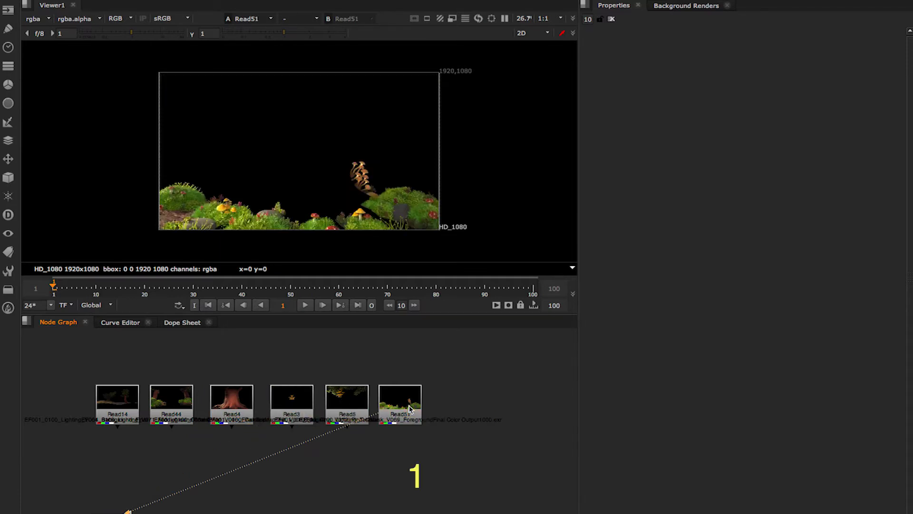
Step back through Read5, Read3, Read4, Read44 and Read14 in the viewer.
{"action": "left_click", "coordinate": [346, 409]}
{"action": "key", "text": "1"}
{"action": "left_click", "coordinate": [288, 410]}
{"action": "key", "text": "1"}
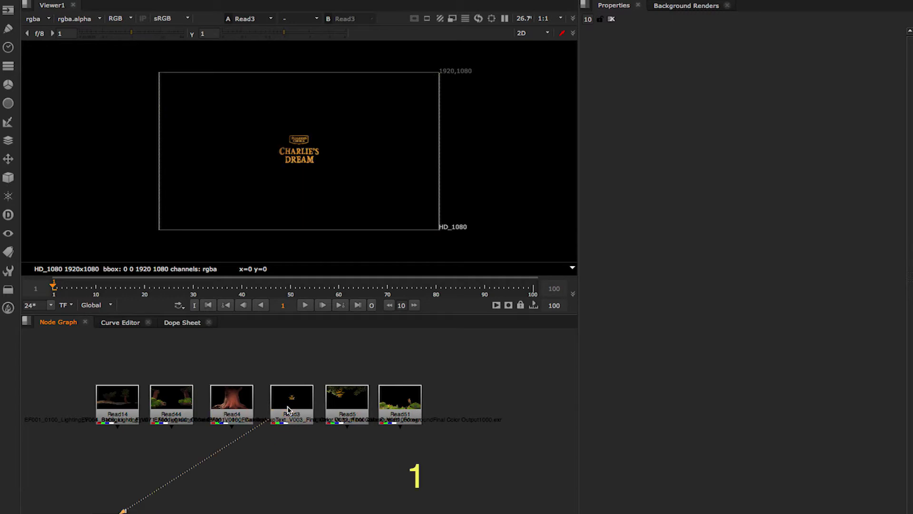
{"action": "left_click", "coordinate": [233, 403]}
{"action": "key", "text": "1"}
{"action": "left_click", "coordinate": [180, 405]}
{"action": "key", "text": "1"}
{"action": "left_click", "coordinate": [131, 403]}
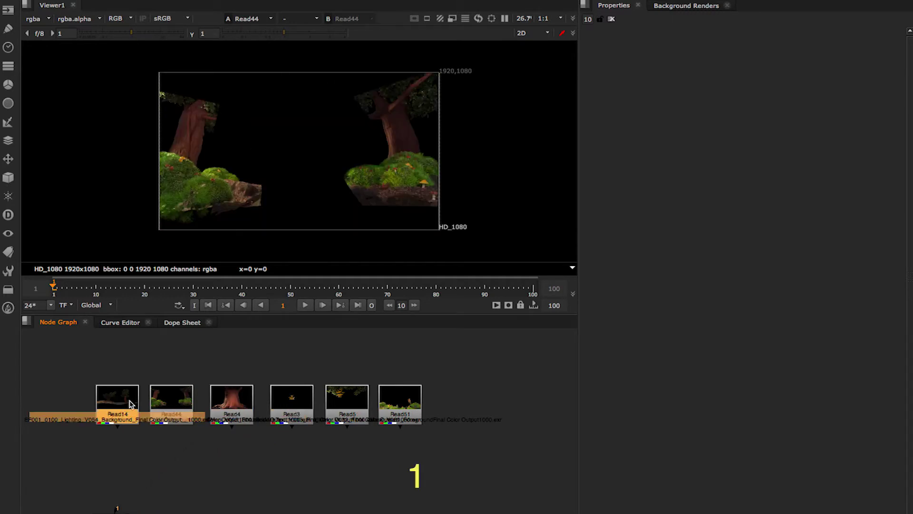
{"action": "key", "text": "1"}
Connect Read44 to viewer input 2 and toggle between Read14 and Read44.
{"action": "left_click", "coordinate": [176, 400]}
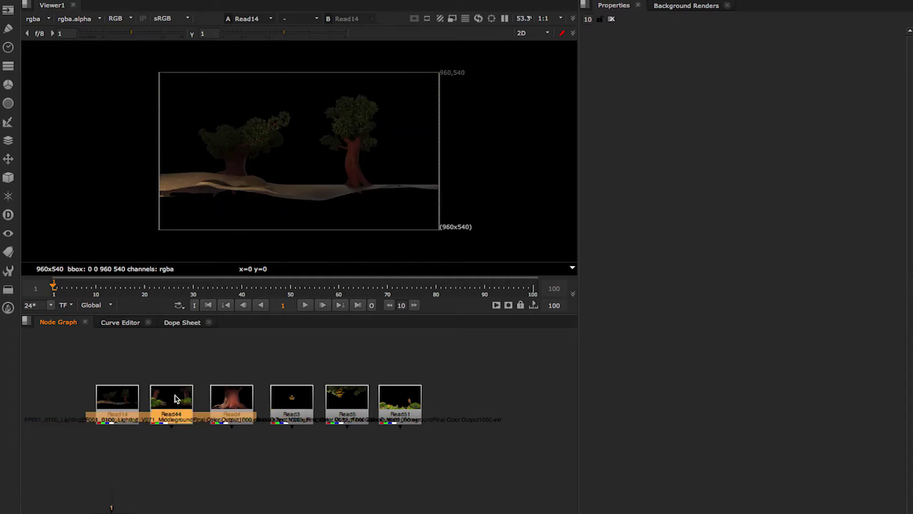
{"action": "key", "text": "2"}
{"action": "key", "text": "1"}
{"action": "key", "text": "2"}
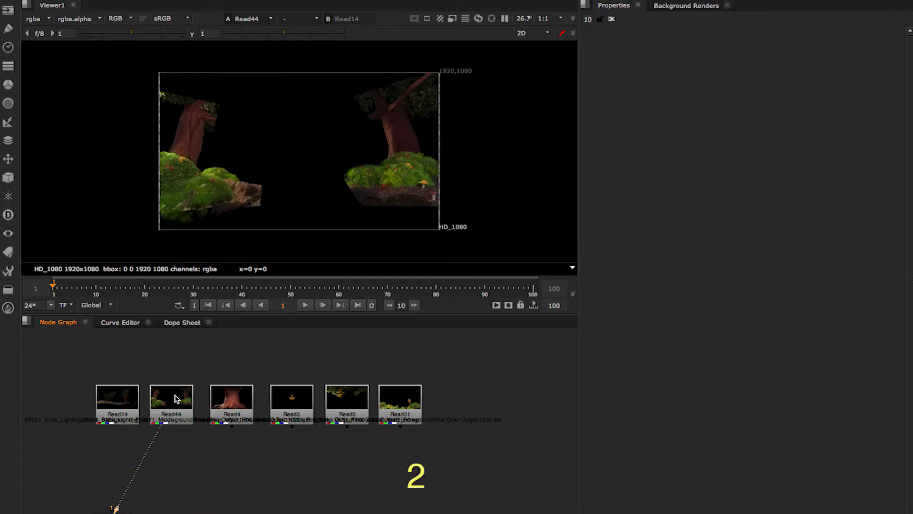
{"action": "key", "text": "1"}
{"action": "key", "text": "2"}
{"action": "key", "text": "1"}
{"action": "key", "text": "2"}
{"action": "key", "text": "1"}
{"action": "key", "text": "2"}
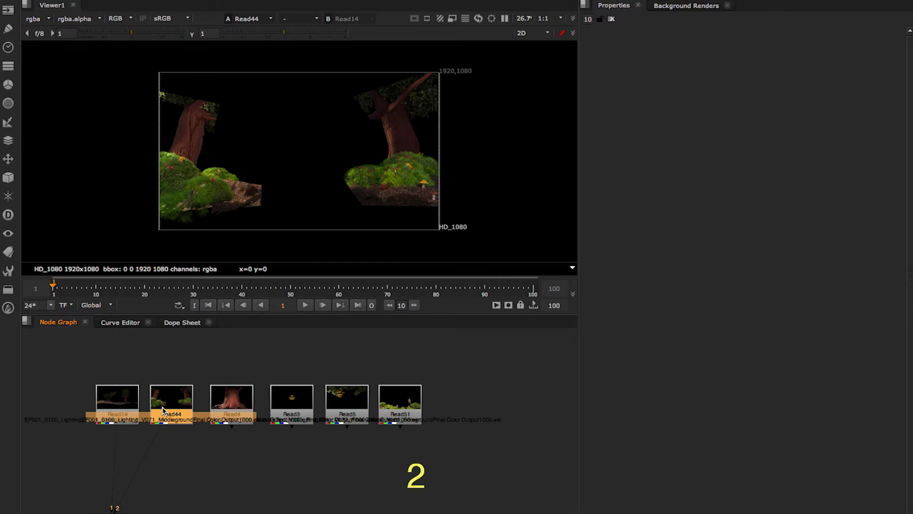
Connect Read4 to viewer input 3, then compare Read14 and Read44 again.
{"action": "left_click", "coordinate": [226, 410]}
{"action": "key", "text": "3"}
{"action": "key", "text": "1"}
{"action": "key", "text": "2"}
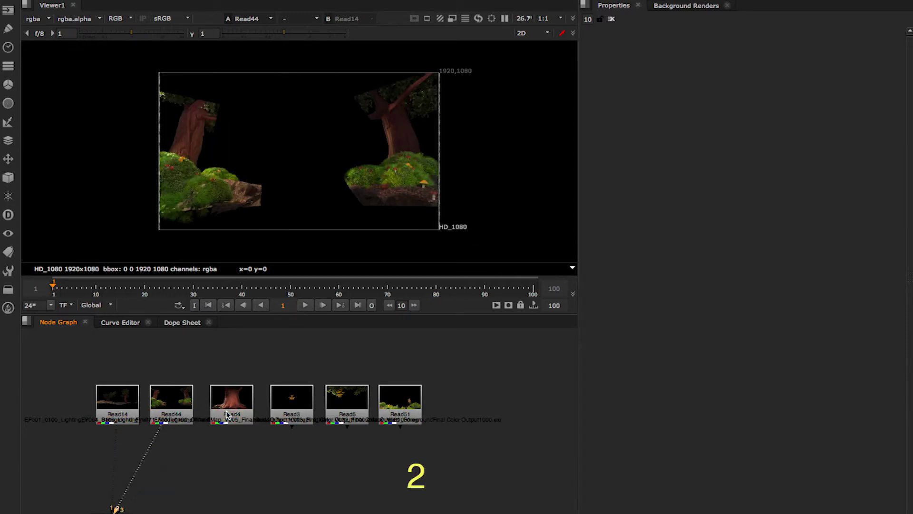
{"action": "key", "text": "1"}
{"action": "key", "text": "2"}
{"action": "key", "text": "1"}
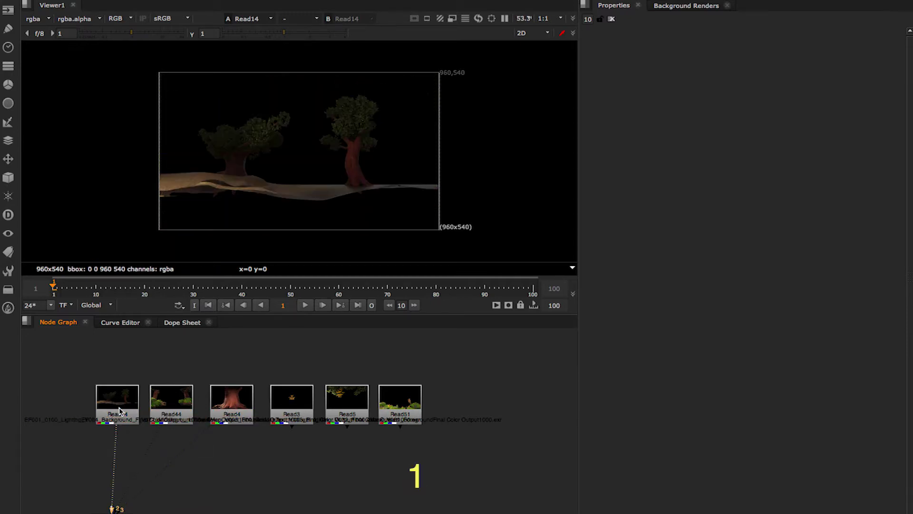
{"action": "key", "text": "2"}
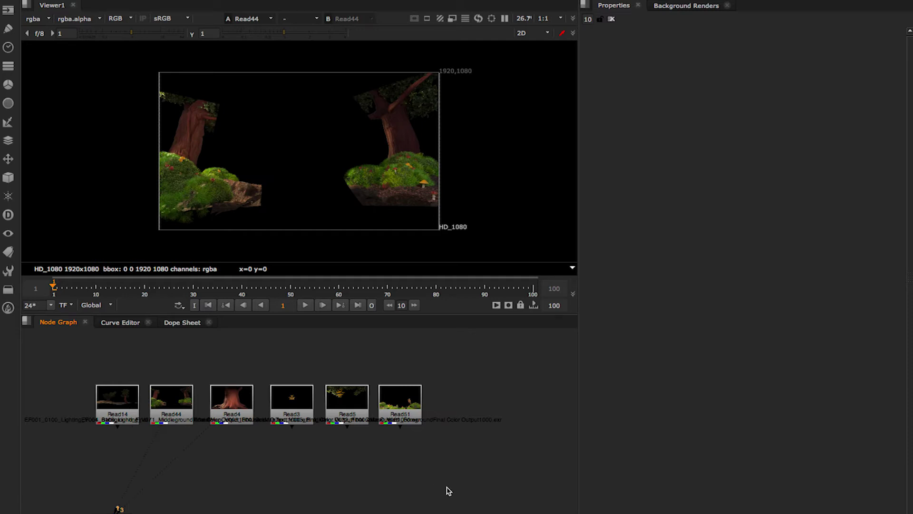
Move the Viewer1 node down below the six Read nodes.
{"action": "left_click_drag", "start_coordinate": [465, 478], "coordinate": [41, 349]}
{"action": "middle_click_drag", "start_coordinate": [404, 369], "coordinate": [336, 342]}
{"action": "middle_click_drag", "start_coordinate": [243, 505], "coordinate": [298, 452]}
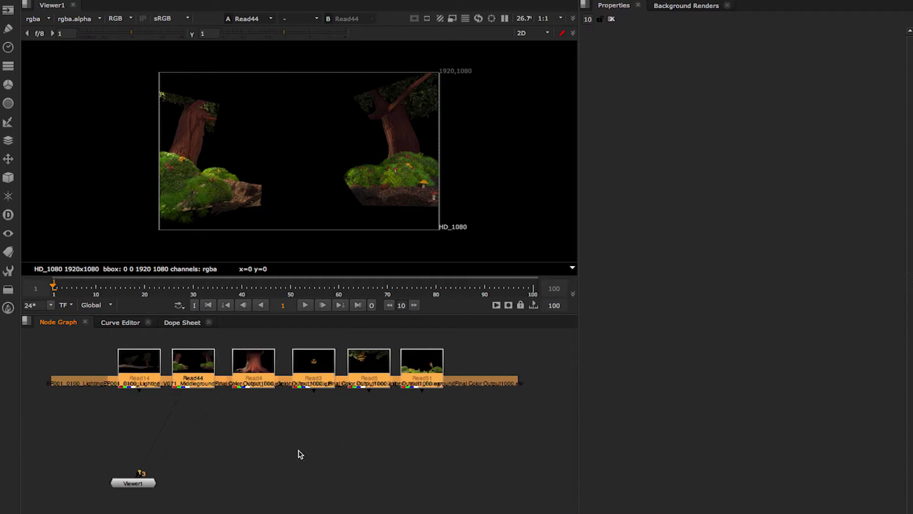
{"action": "left_click", "coordinate": [133, 483]}
{"action": "left_click_drag", "start_coordinate": [135, 483], "coordinate": [238, 513]}
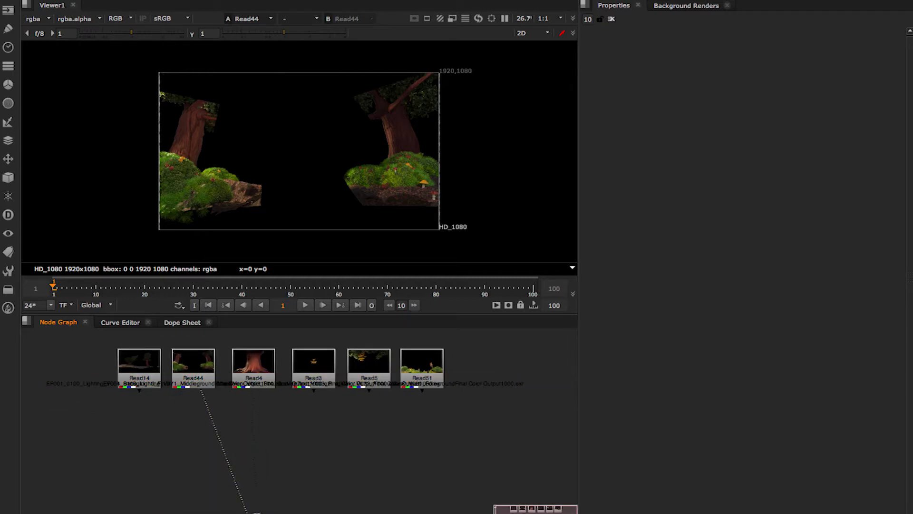
Select all six Read nodes and add a Backdrop behind them.
{"action": "left_click_drag", "start_coordinate": [546, 453], "coordinate": [23, 310]}
{"action": "left_click", "coordinate": [8, 288]}
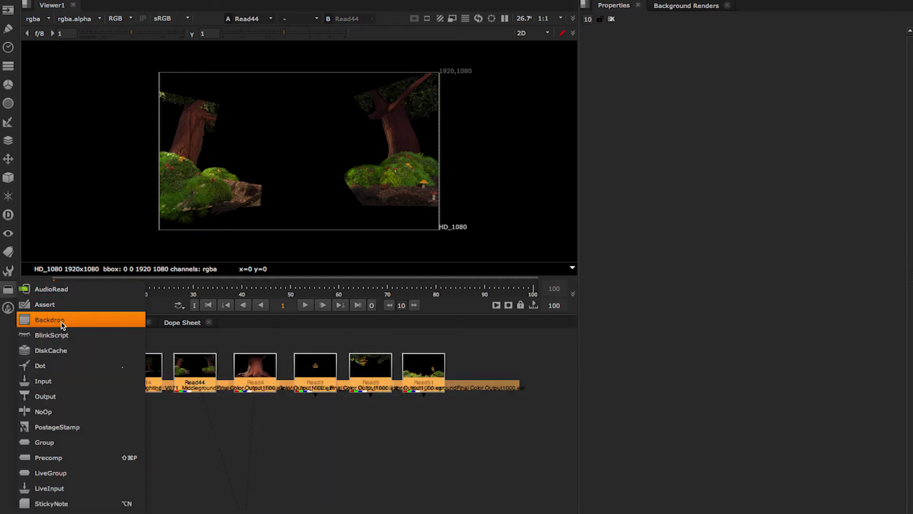
{"action": "left_click", "coordinate": [164, 413]}
{"action": "key", "text": "Tab"}
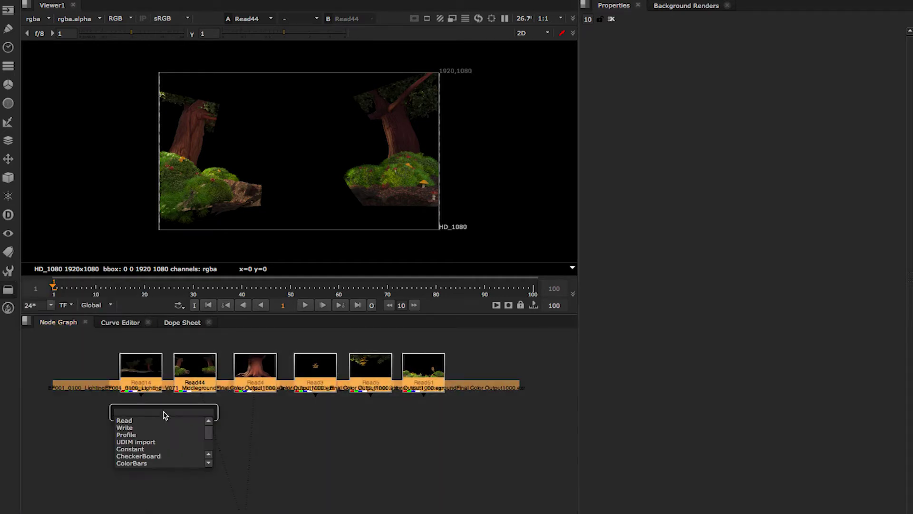
{"action": "type", "text": "bac"}
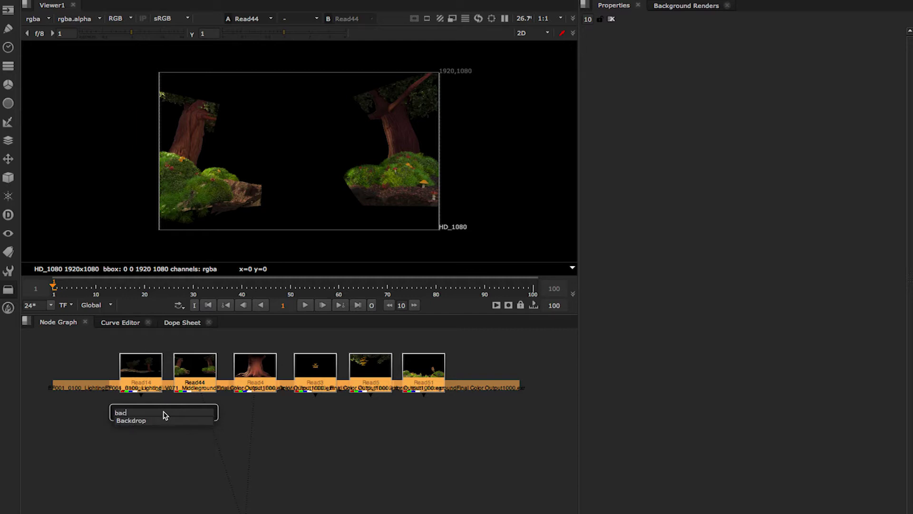
{"action": "left_click", "coordinate": [162, 421]}
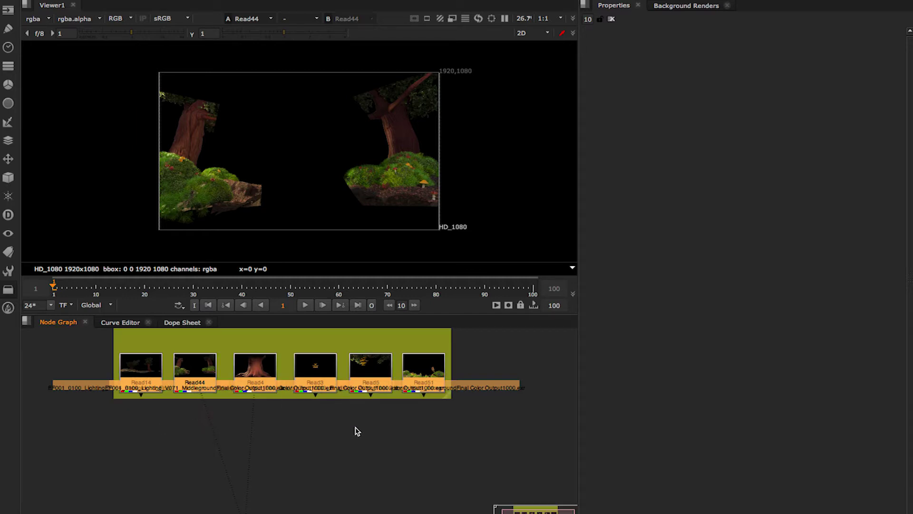
Label the backdrop RENDERS, correcting the REDERS typo.
{"action": "middle_click_drag", "start_coordinate": [357, 432], "coordinate": [348, 499]}
{"action": "double_click", "coordinate": [364, 387]}
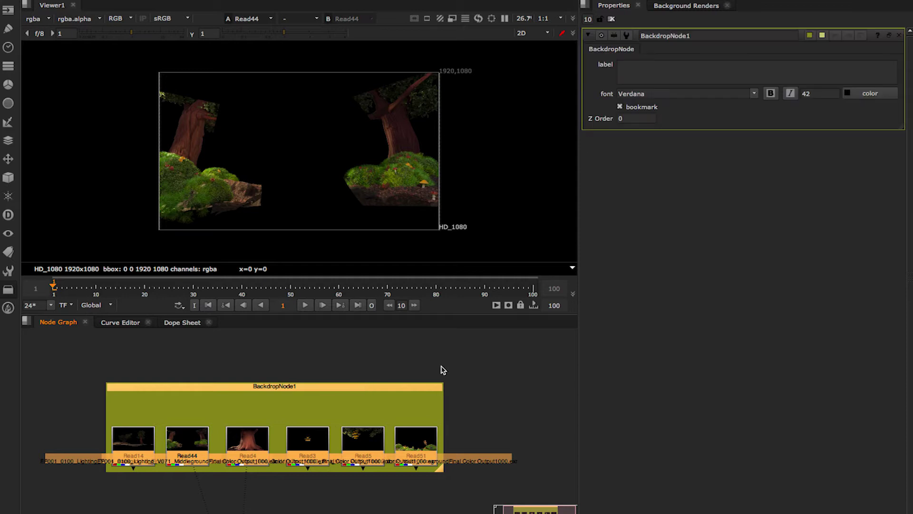
{"action": "left_click", "coordinate": [669, 75]}
{"action": "type", "text": "REDERS"}
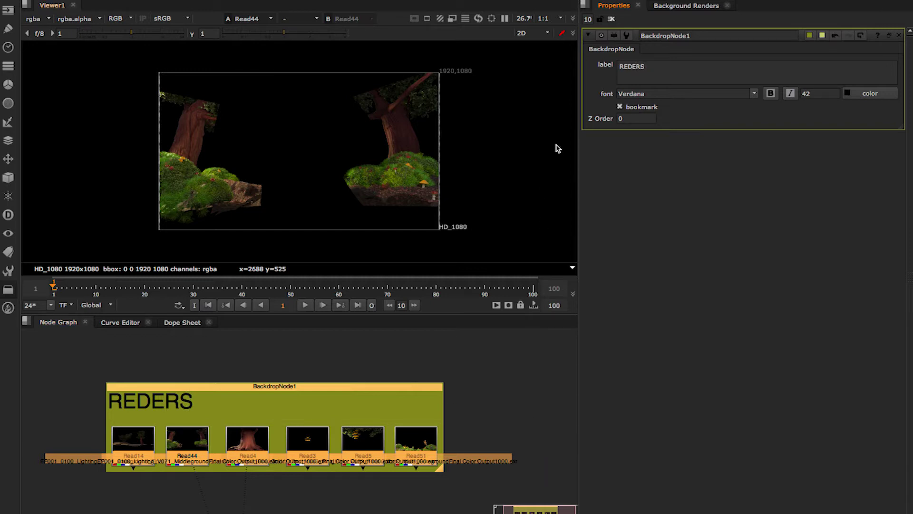
{"action": "left_click", "coordinate": [628, 66]}
{"action": "type", "text": "N"}
{"action": "key", "text": "Return"}
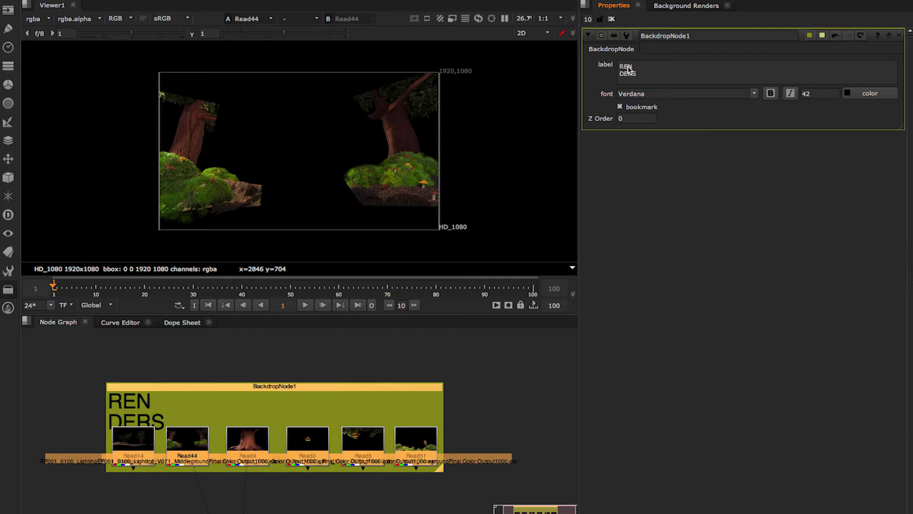
{"action": "key", "text": "BackSpace"}
{"action": "left_click", "coordinate": [559, 353]}
{"action": "scroll", "coordinate": [490, 465], "scroll_direction": "down", "scroll_amount": 3}
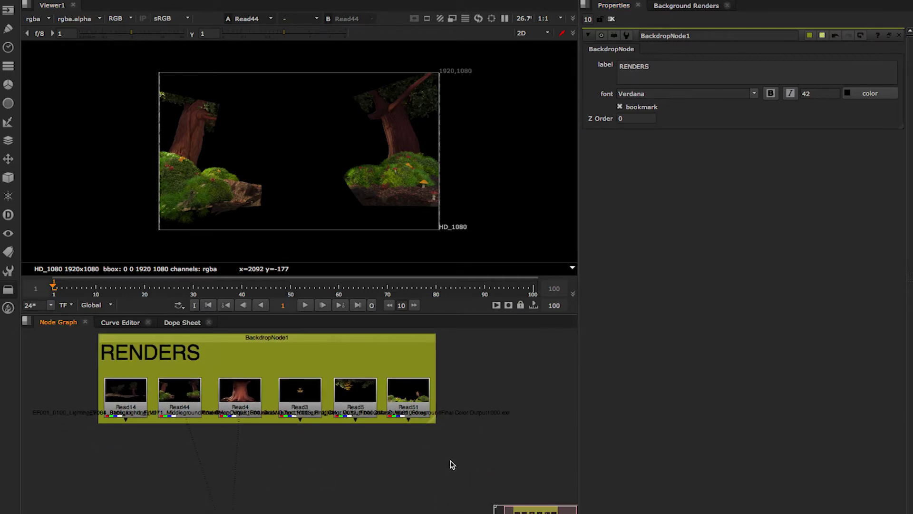
Preview Read14, Read44 and Read4 in the viewer, revisiting Read44 and Read4.
{"action": "left_click", "coordinate": [131, 404]}
{"action": "key", "text": "1"}
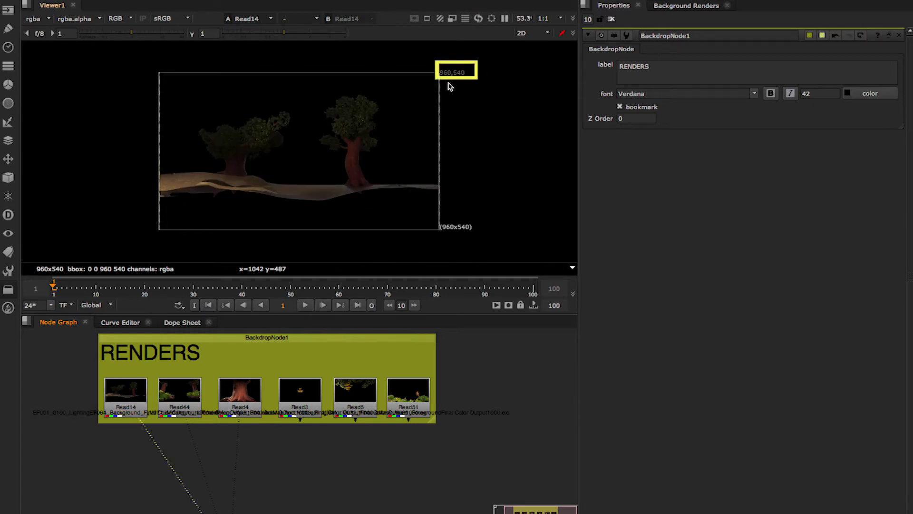
{"action": "left_click", "coordinate": [169, 412]}
{"action": "key", "text": "1"}
{"action": "left_click", "coordinate": [256, 395]}
{"action": "key", "text": "1"}
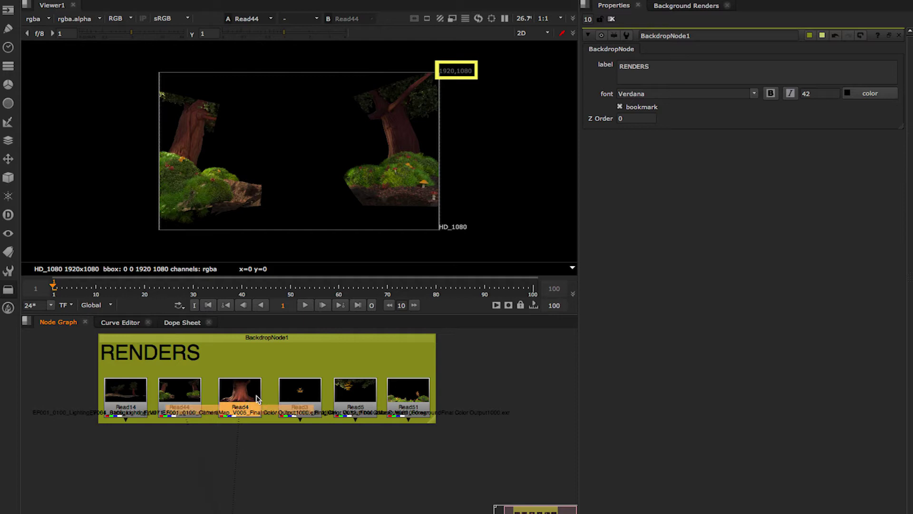
{"action": "left_click", "coordinate": [196, 390]}
{"action": "key", "text": "1"}
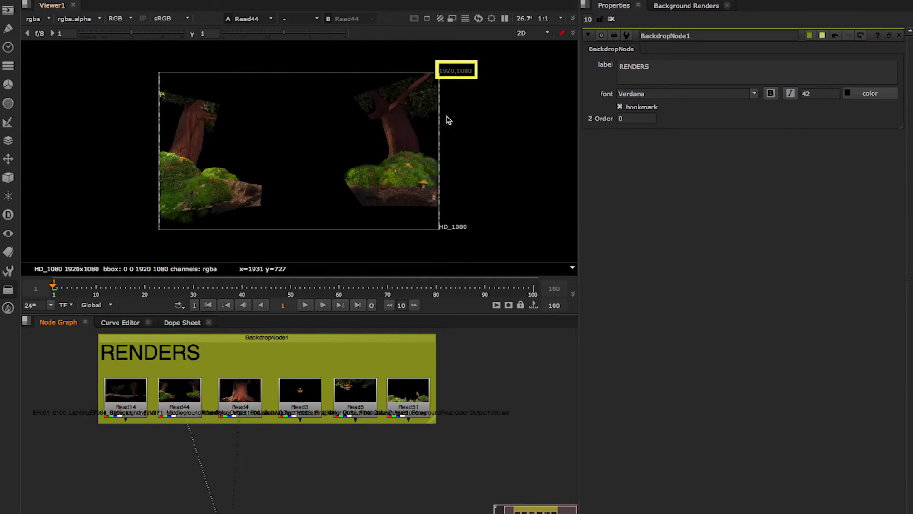
{"action": "left_click", "coordinate": [247, 403]}
{"action": "key", "text": "1"}
Preview Read3, Read5 and Read51, ending on Read14's 960x540 trees.
{"action": "left_click", "coordinate": [299, 401]}
{"action": "key", "text": "1"}
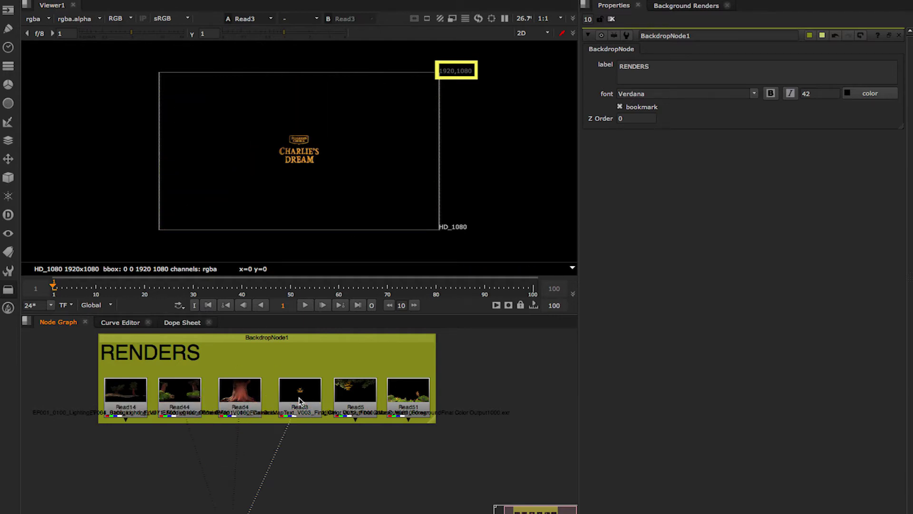
{"action": "left_click", "coordinate": [366, 398]}
{"action": "key", "text": "1"}
{"action": "left_click", "coordinate": [425, 401]}
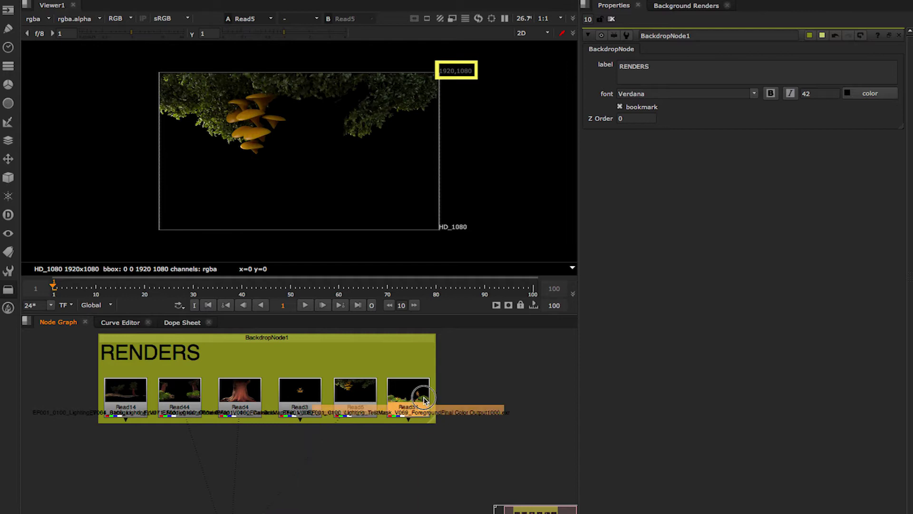
{"action": "key", "text": "1"}
{"action": "left_click", "coordinate": [137, 395]}
{"action": "key", "text": "1"}
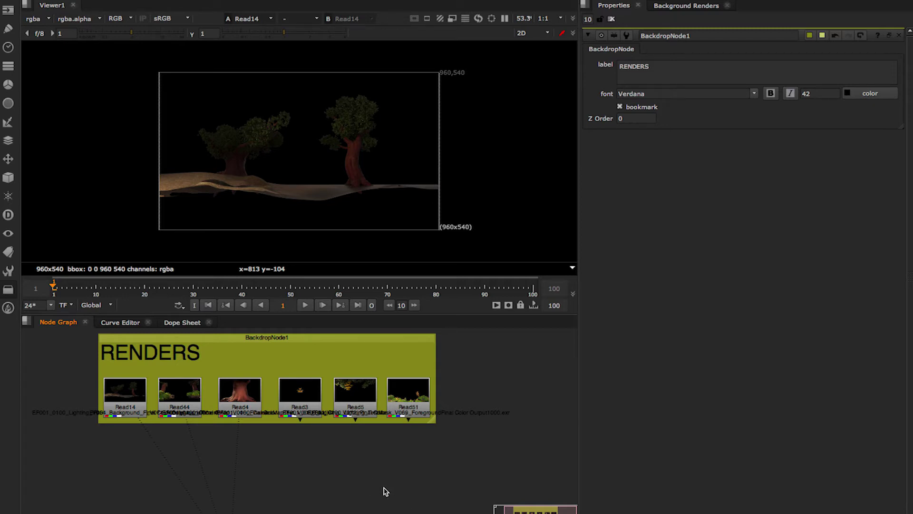
Open Project Settings and check Read51's frame range.
{"action": "key", "text": "s"}
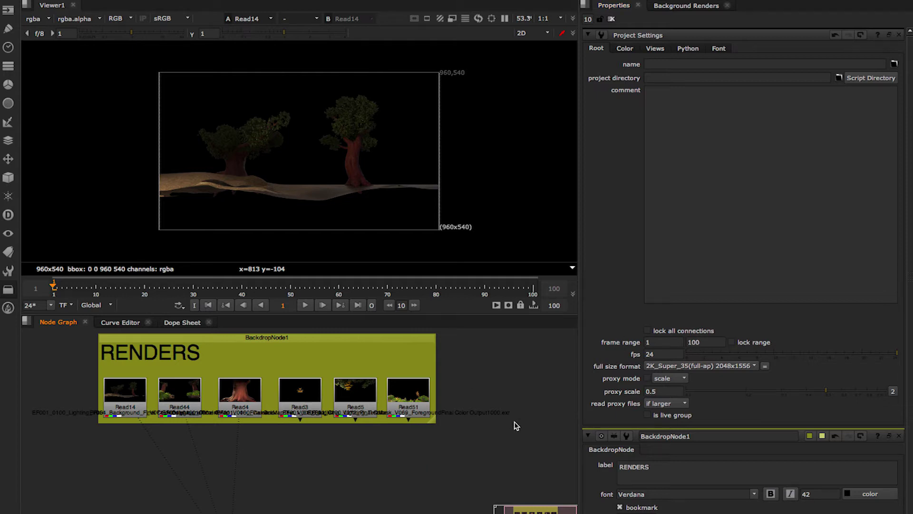
{"action": "double_click", "coordinate": [412, 386]}
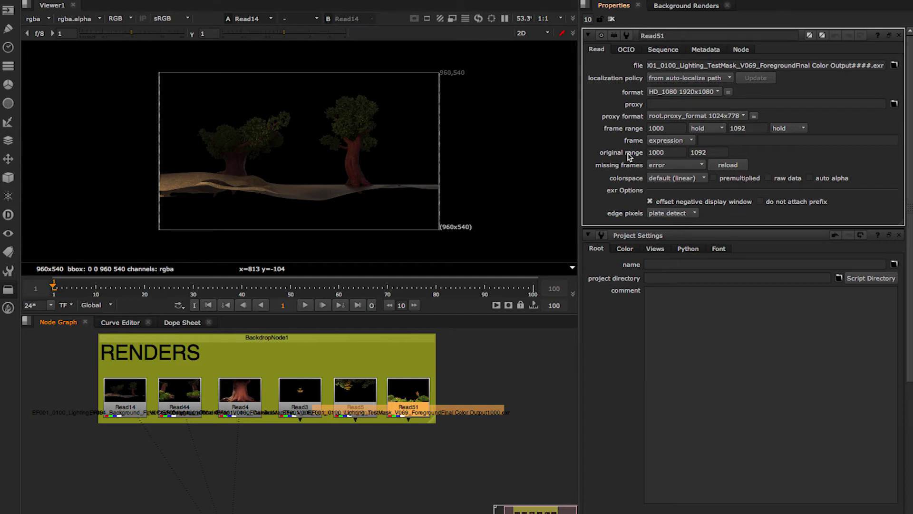
{"action": "scroll", "coordinate": [665, 235], "scroll_direction": "down", "scroll_amount": 3}
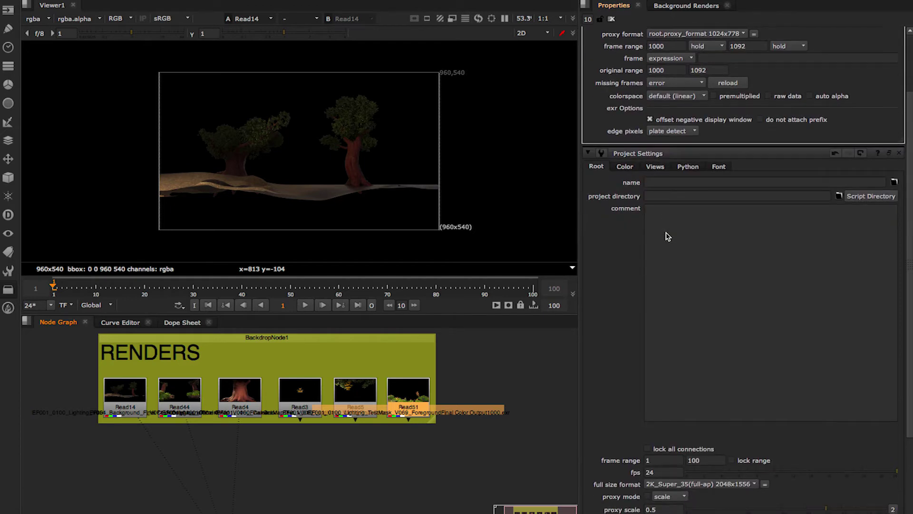
{"action": "scroll", "coordinate": [666, 235], "scroll_direction": "down", "scroll_amount": 4}
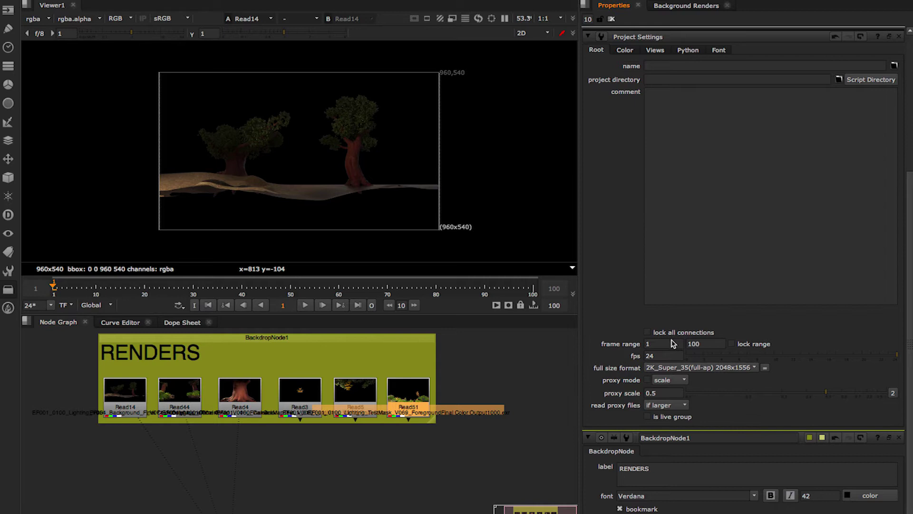
Set frame range 1000–1092, 25 fps and HD_1080 1920x1080 full size format.
{"action": "left_click", "coordinate": [673, 344]}
{"action": "type", "text": "000"}
{"action": "left_click", "coordinate": [712, 346]}
{"action": "key", "text": "BackSpace"}
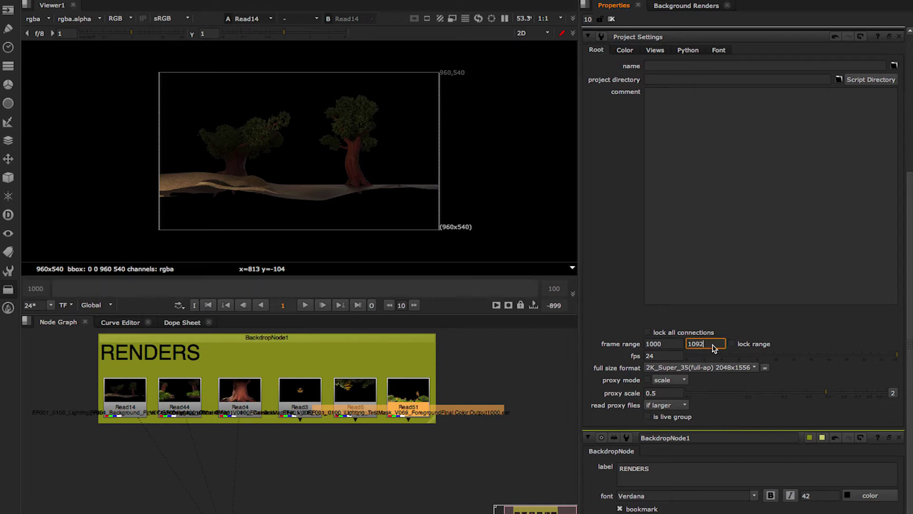
{"action": "key", "text": "Return"}
{"action": "left_click", "coordinate": [654, 357]}
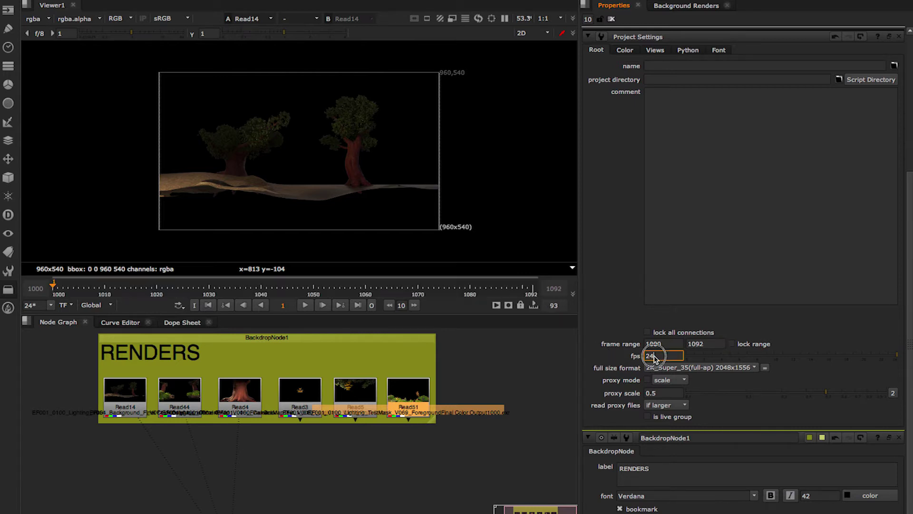
{"action": "key", "text": "Return"}
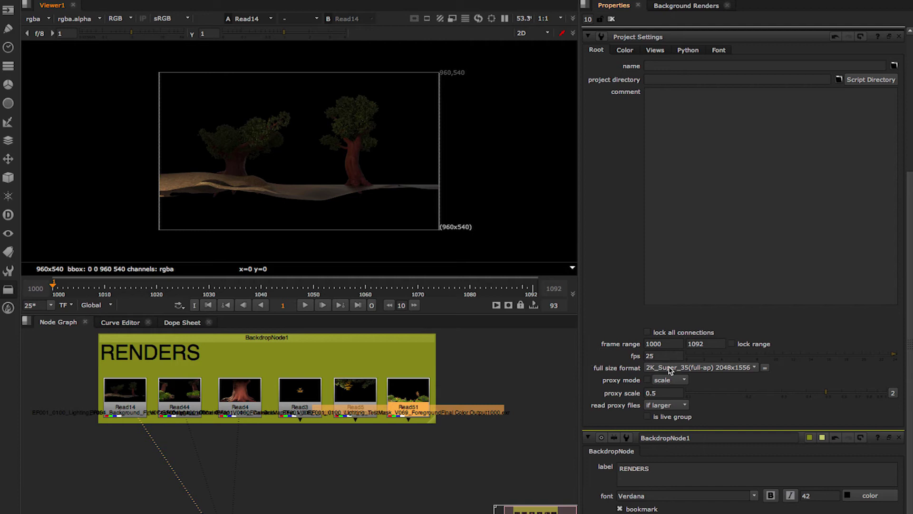
{"action": "left_click", "coordinate": [687, 369]}
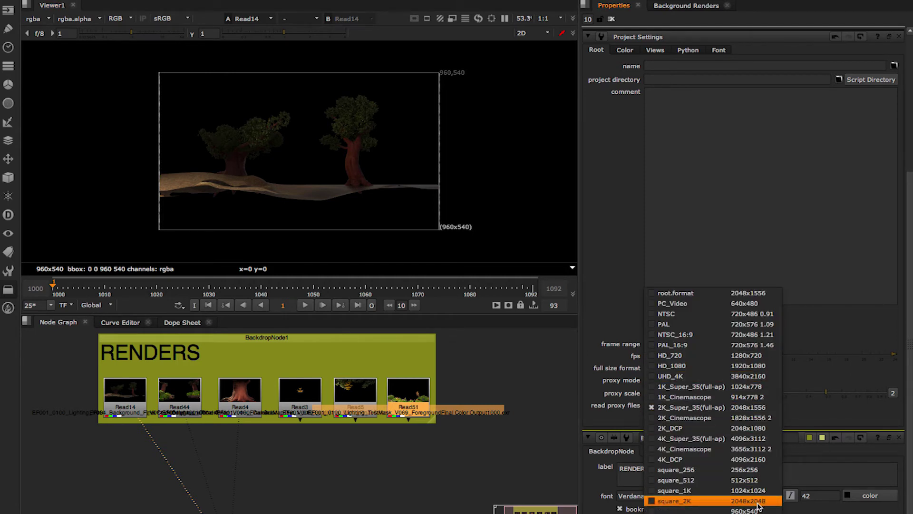
{"action": "left_click", "coordinate": [740, 366]}
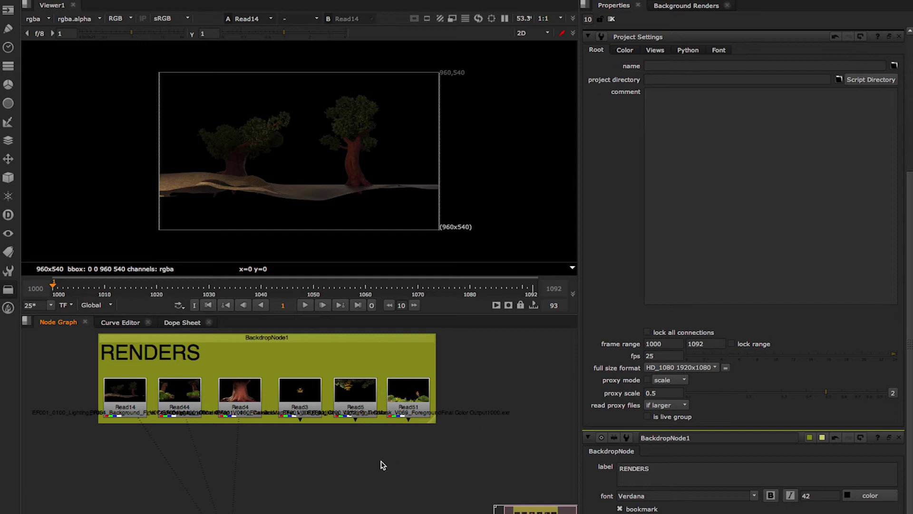
Create a Reformat node at root 1920x1080 and connect its input to Read51.
{"action": "key", "text": "Tab"}
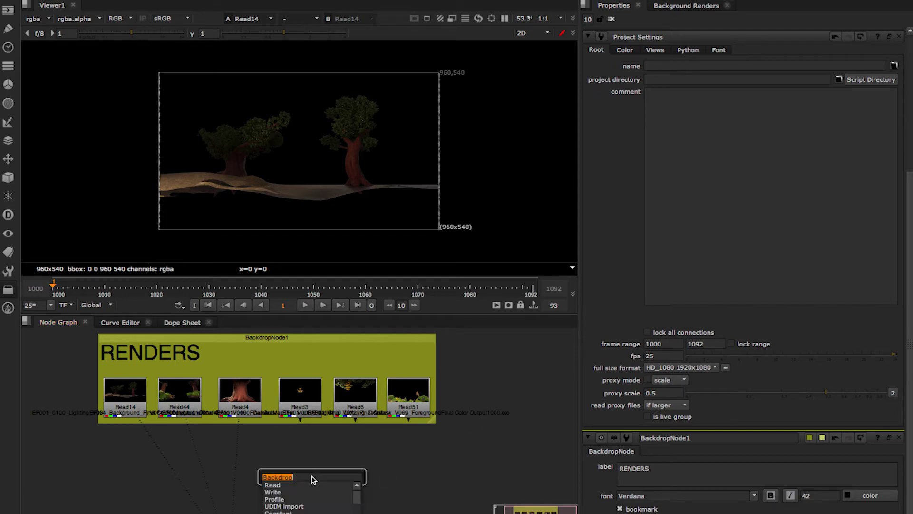
{"action": "type", "text": "rel"}
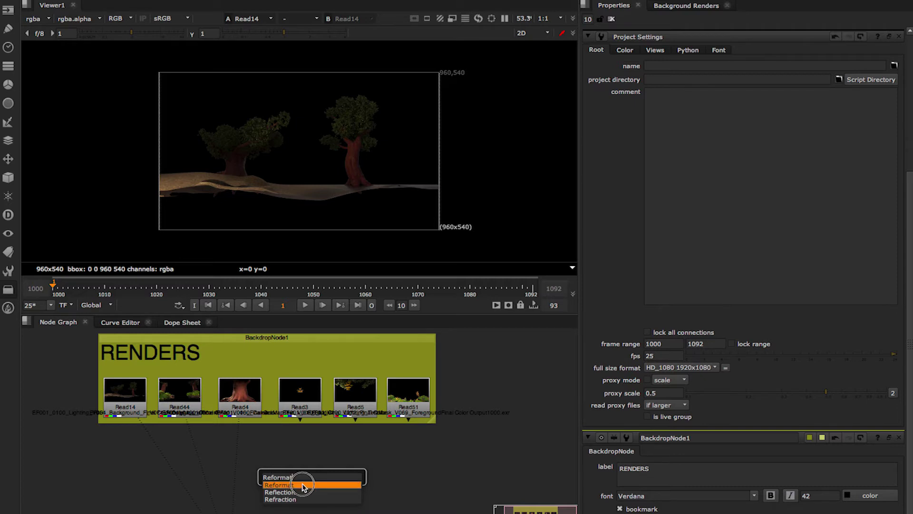
{"action": "left_click", "coordinate": [306, 485]}
{"action": "left_click", "coordinate": [374, 464]}
{"action": "left_click_drag", "start_coordinate": [374, 463], "coordinate": [397, 461]}
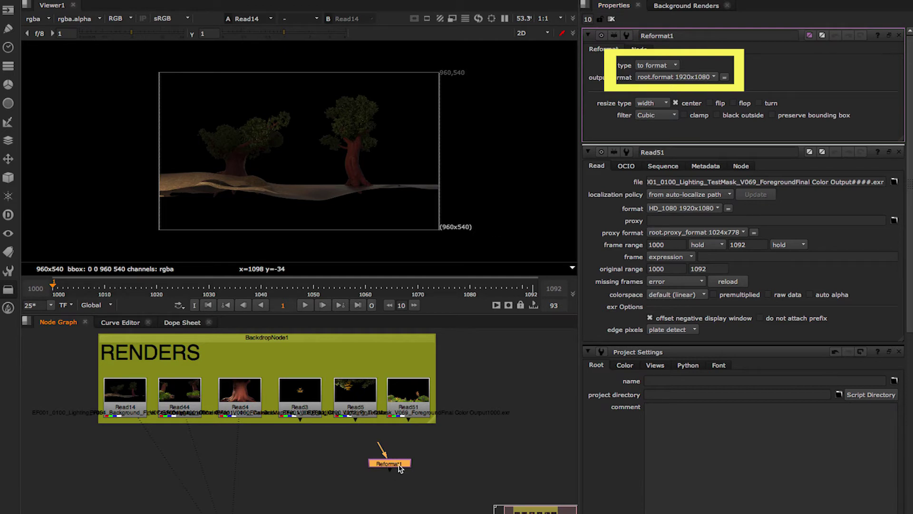
{"action": "left_click_drag", "start_coordinate": [399, 466], "coordinate": [407, 411]}
{"action": "left_click_drag", "start_coordinate": [407, 456], "coordinate": [412, 427]}
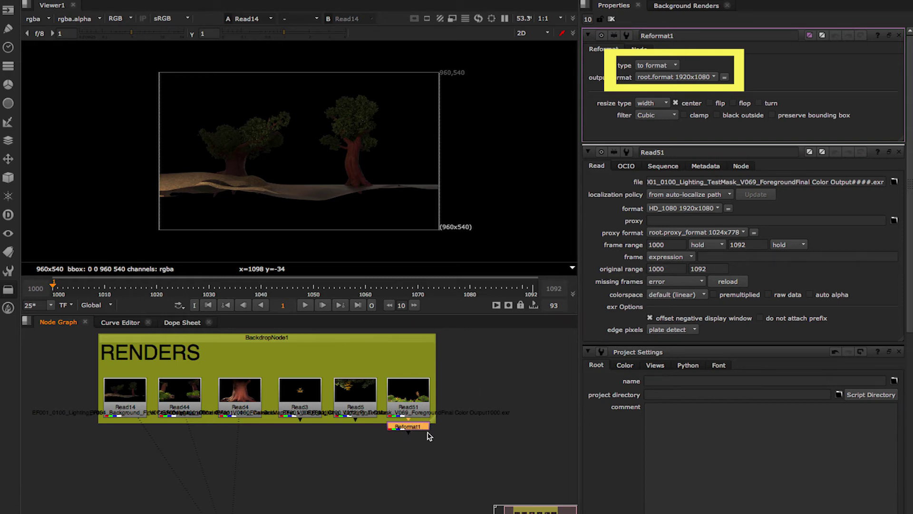
Paste Reformat copies beneath Read3, Read5, Read4, Read44 and Read14.
{"action": "left_click", "coordinate": [362, 397]}
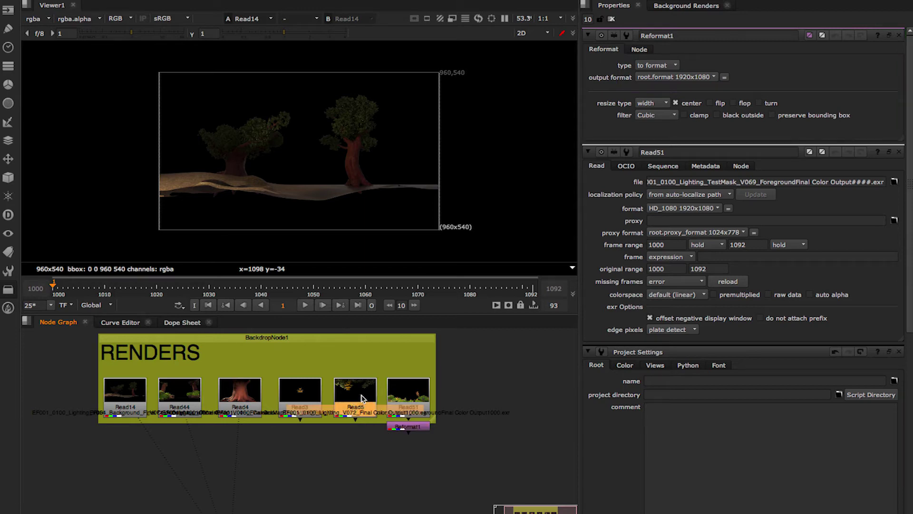
{"action": "key", "text": "ctrl+v"}
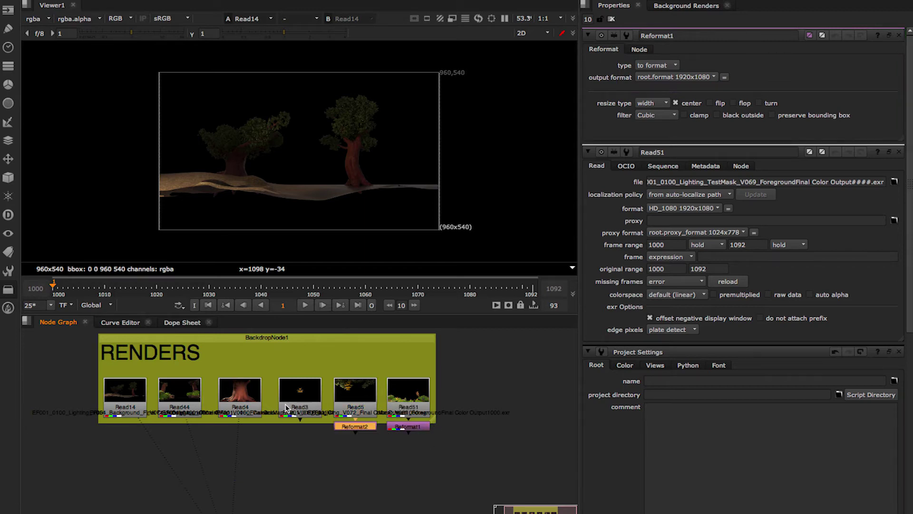
{"action": "left_click", "coordinate": [240, 395]}
{"action": "key", "text": "ctrl+v"}
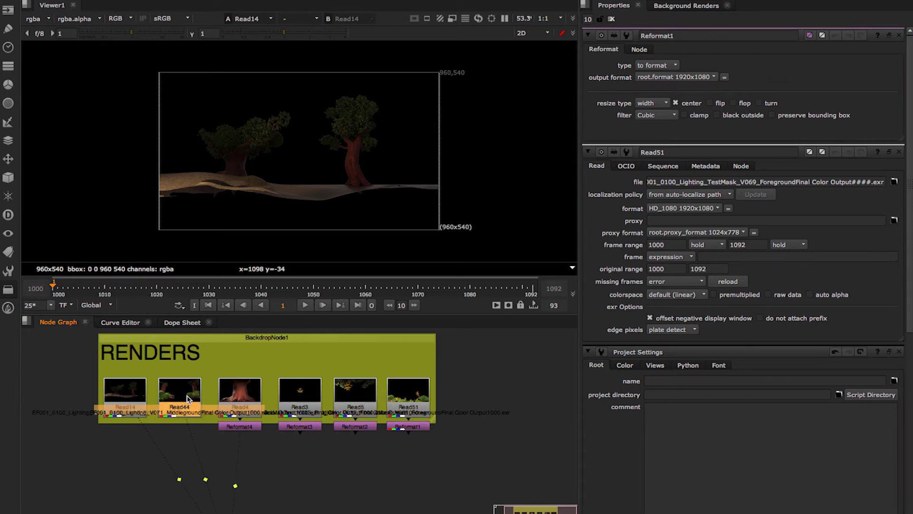
{"action": "double_click", "coordinate": [180, 392]}
{"action": "key", "text": "ctrl+v"}
{"action": "left_click", "coordinate": [119, 390]}
{"action": "key", "text": "ctrl+v"}
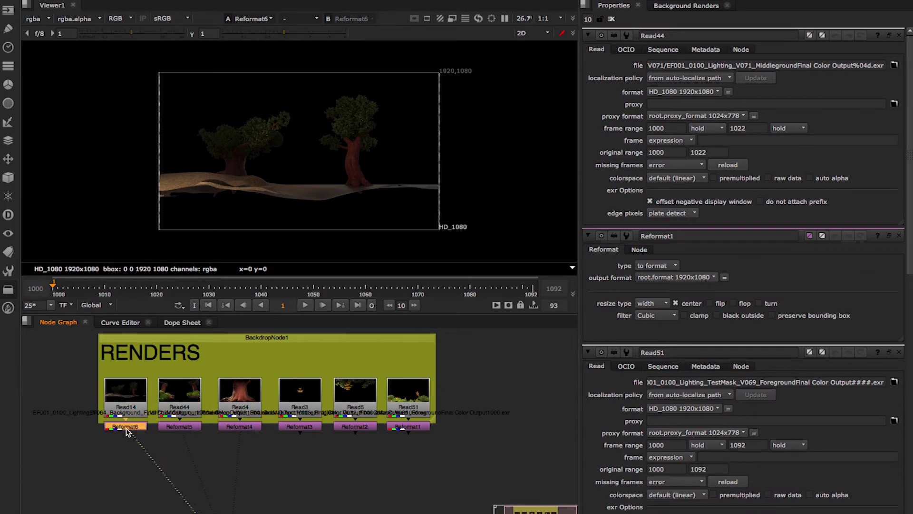
View the Reformat5, Reformat6, Reformat4 and Reformat3 outputs to check them.
{"action": "left_click", "coordinate": [179, 426]}
{"action": "key", "text": "1"}
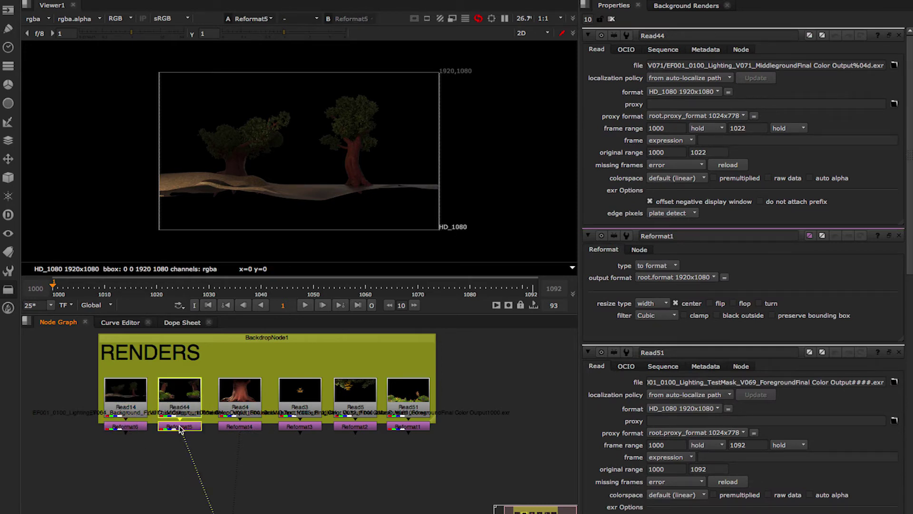
{"action": "left_click", "coordinate": [239, 426]}
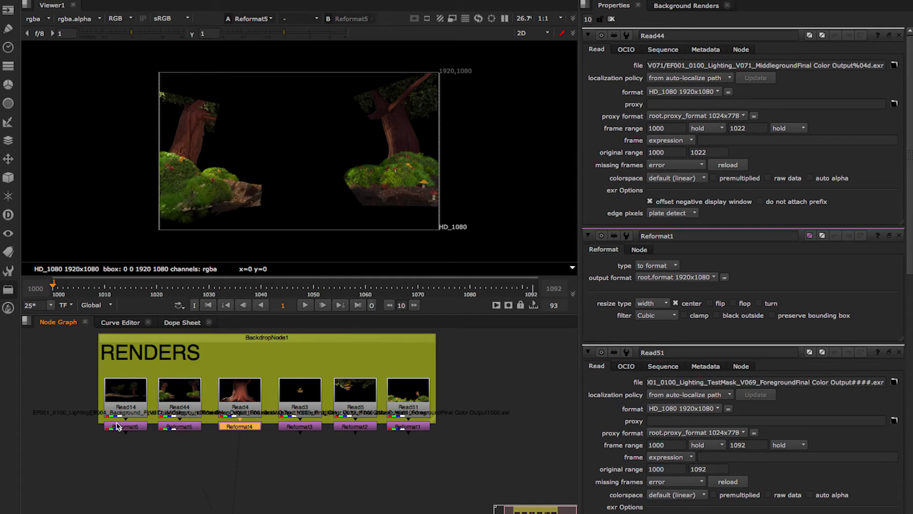
{"action": "left_click", "coordinate": [119, 426]}
{"action": "key", "text": "1"}
{"action": "left_click", "coordinate": [240, 427]}
{"action": "key", "text": "1"}
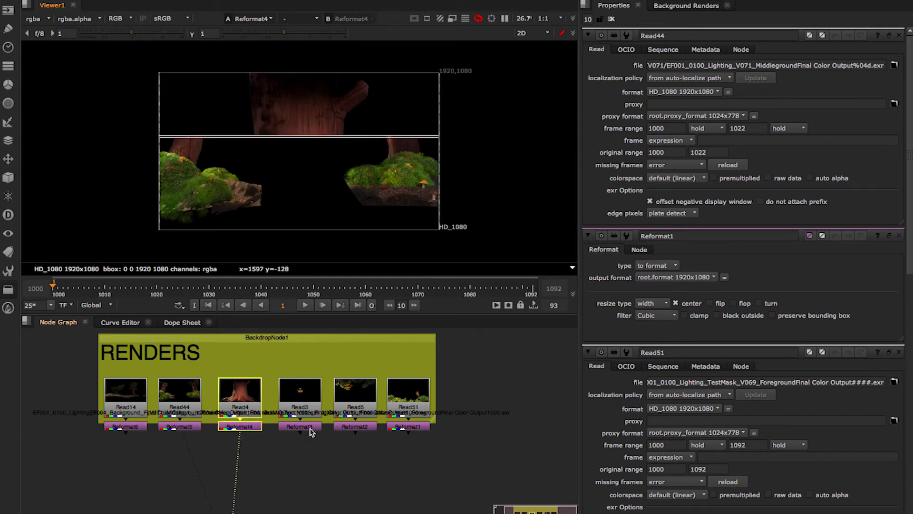
{"action": "left_click", "coordinate": [304, 427]}
{"action": "key", "text": "1"}
View Reformat1's moss and extend the RENDERS backdrop down around the Reformats.
{"action": "left_click", "coordinate": [353, 429]}
{"action": "left_click", "coordinate": [408, 427]}
{"action": "key", "text": "1"}
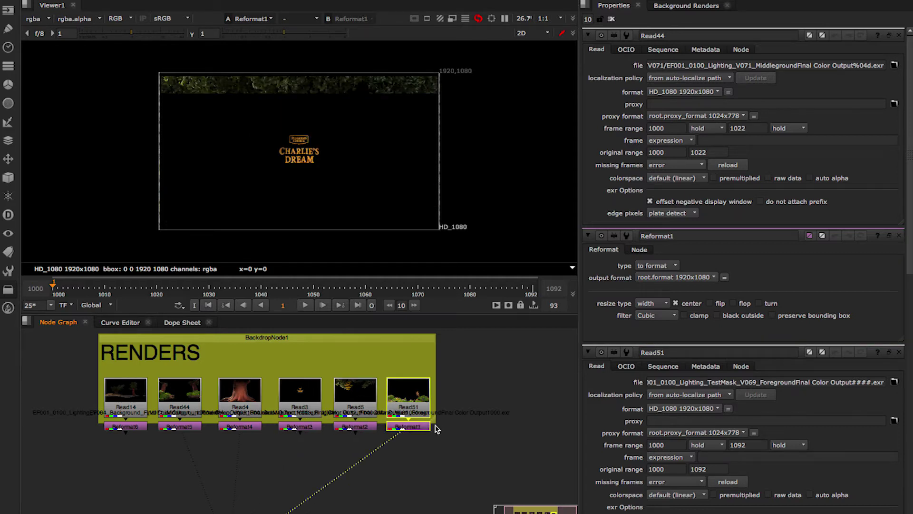
{"action": "left_click_drag", "start_coordinate": [435, 421], "coordinate": [435, 441]}
{"action": "left_click", "coordinate": [459, 482]}
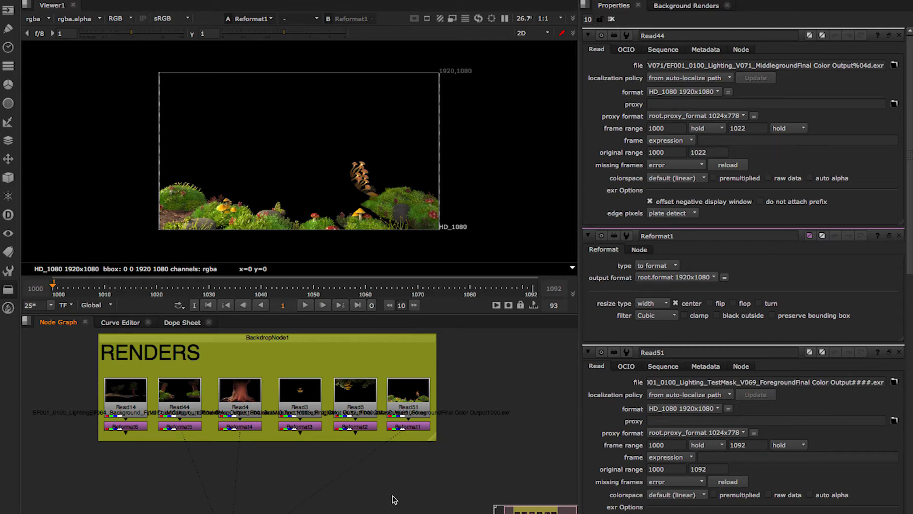
Add Merge1 below Reformat6 and Reformat5, wiring Reformat6 into it.
{"action": "key", "text": "m"}
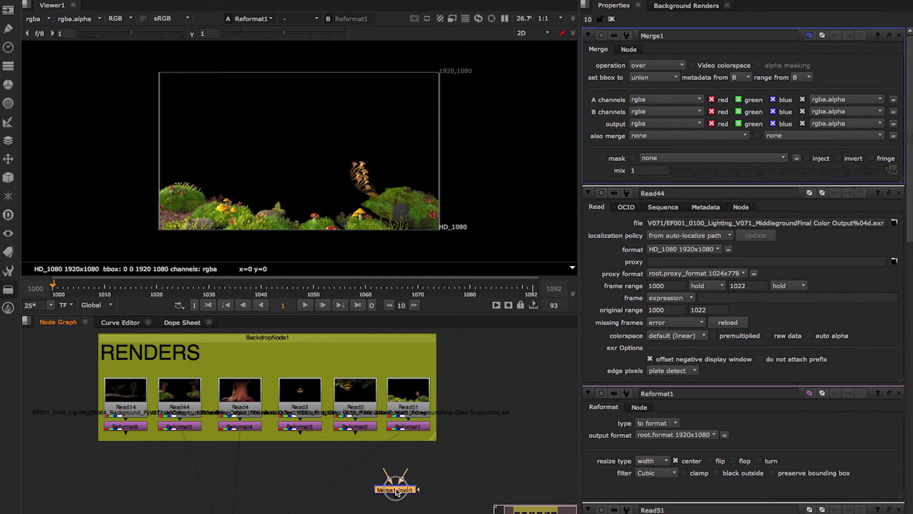
{"action": "key", "text": "Tab"}
{"action": "type", "text": "m"}
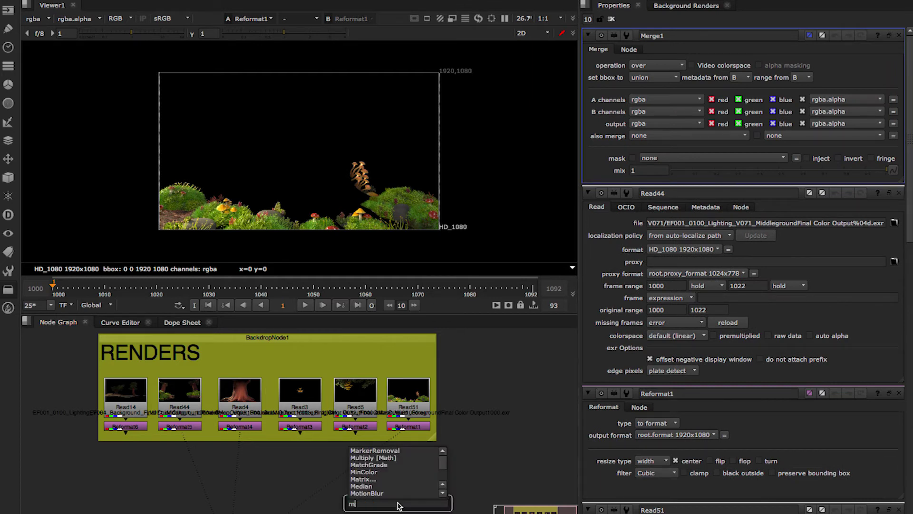
{"action": "type", "text": "erg"}
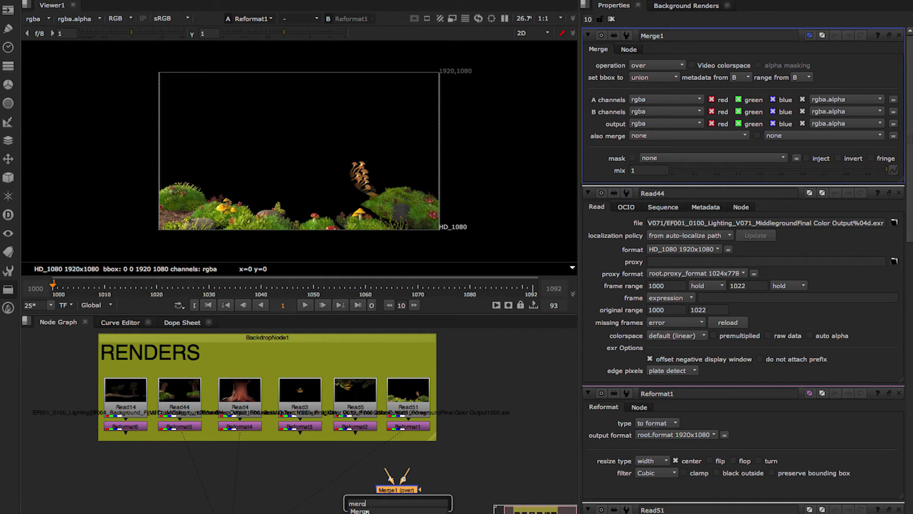
{"action": "key", "text": "Escape"}
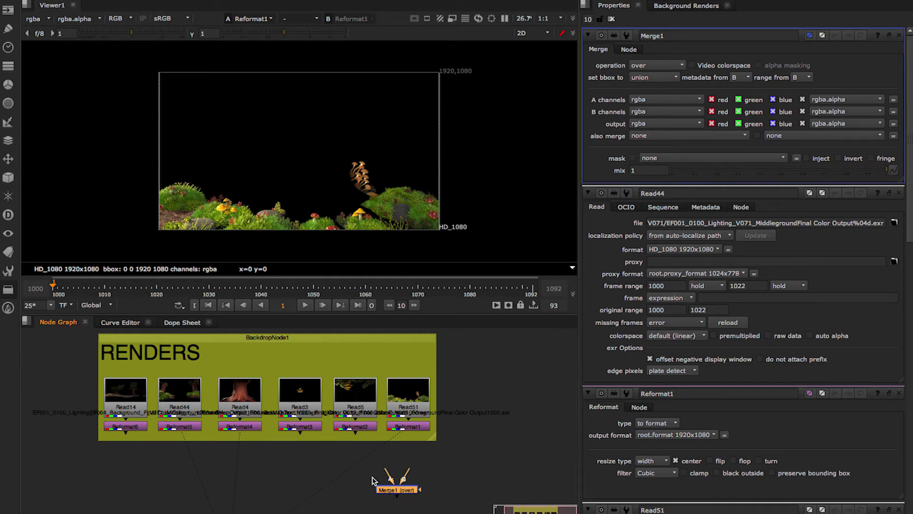
{"action": "left_click", "coordinate": [410, 493]}
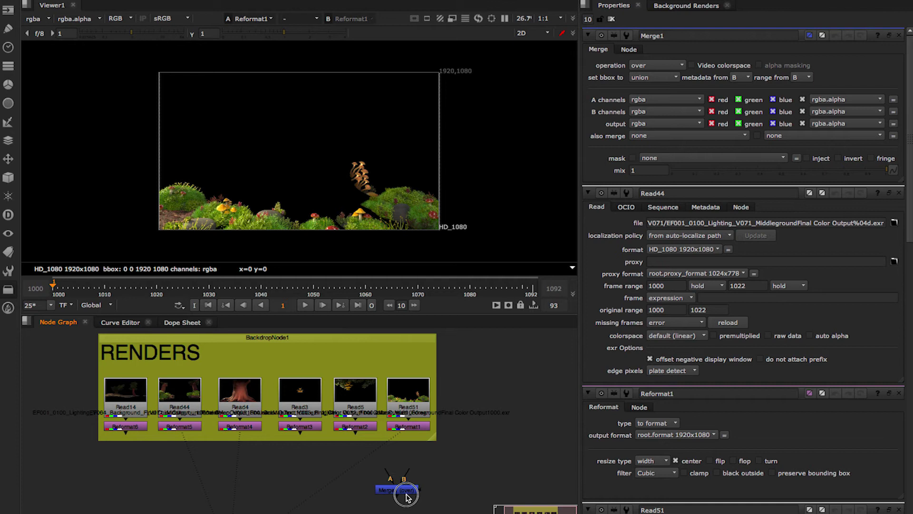
{"action": "left_click_drag", "start_coordinate": [410, 495], "coordinate": [126, 495]}
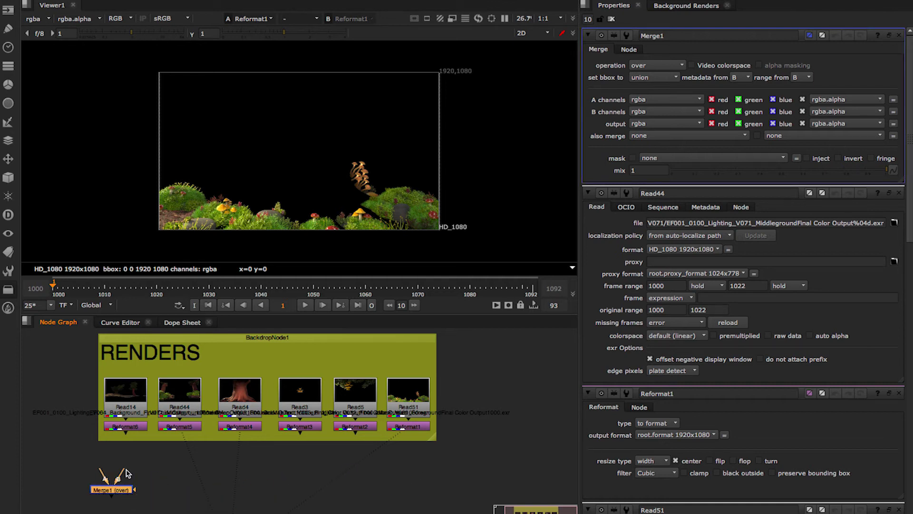
{"action": "left_click", "coordinate": [127, 472]}
{"action": "left_click_drag", "start_coordinate": [128, 471], "coordinate": [129, 430]}
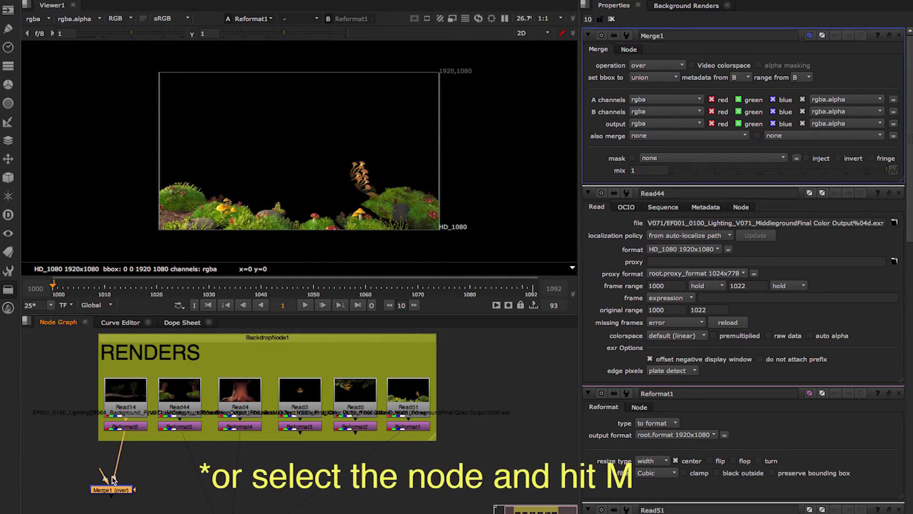
{"action": "left_click_drag", "start_coordinate": [128, 490], "coordinate": [182, 432]}
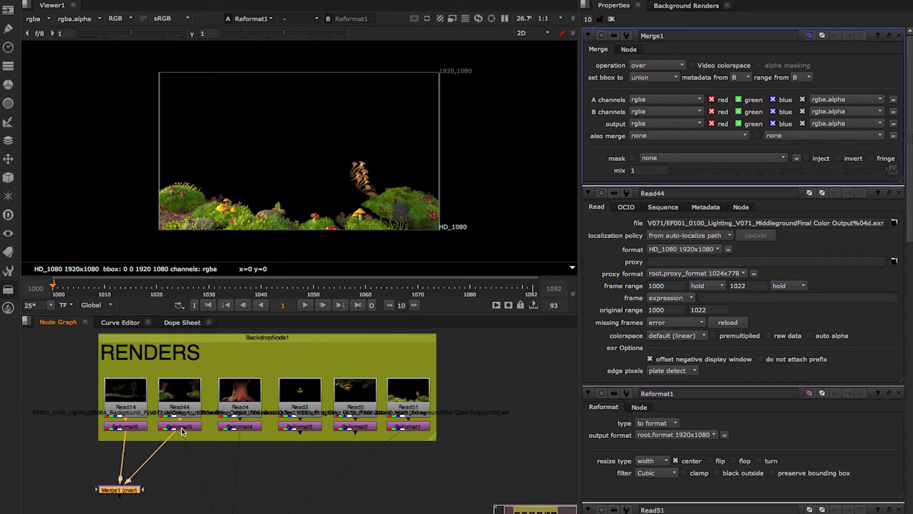
{"action": "left_click_drag", "start_coordinate": [131, 491], "coordinate": [137, 492]}
View Merge1, then Reformat6 and Reformat5 individually, then Merge1 again.
{"action": "key", "text": "1"}
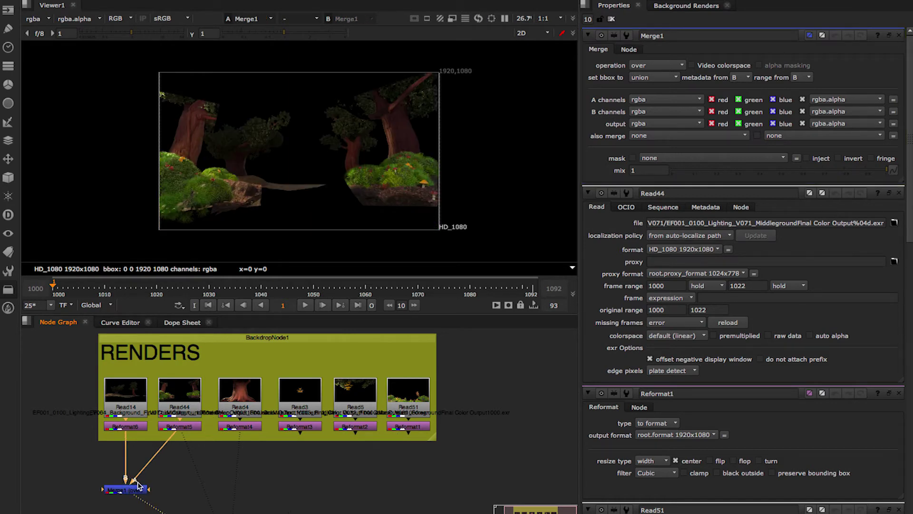
{"action": "left_click", "coordinate": [138, 427]}
{"action": "key", "text": "1"}
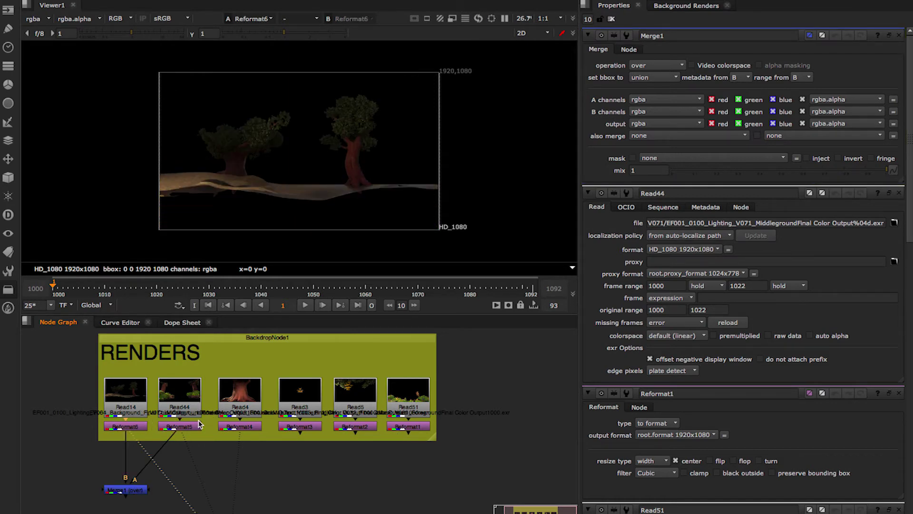
{"action": "left_click", "coordinate": [197, 426]}
{"action": "key", "text": "1"}
{"action": "left_click", "coordinate": [129, 489]}
{"action": "key", "text": "1"}
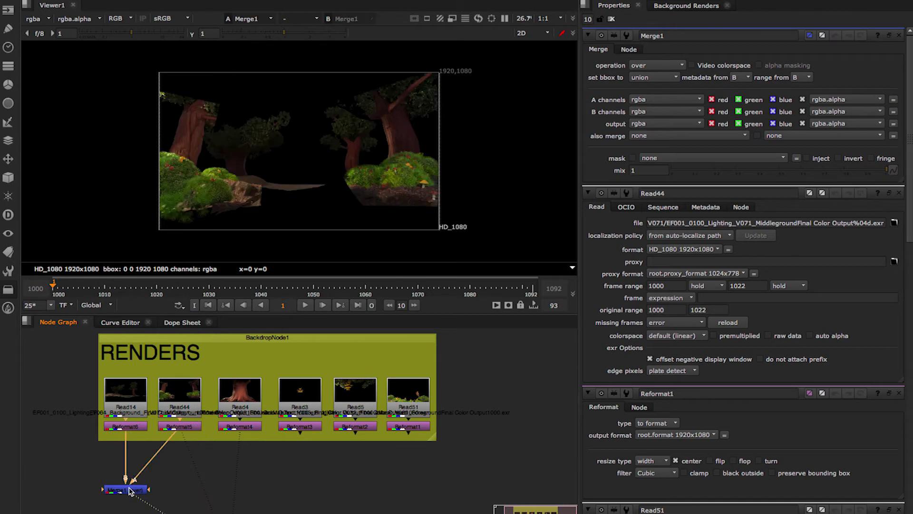
{"action": "left_click", "coordinate": [676, 64]}
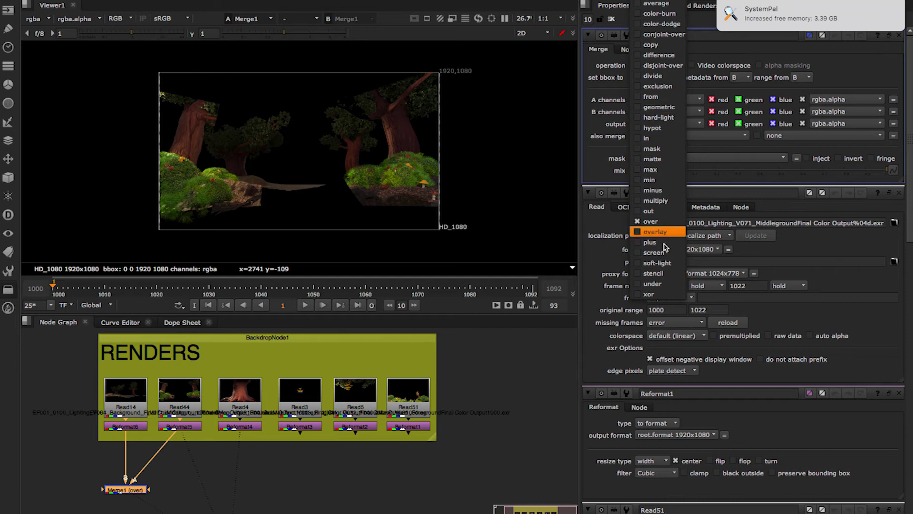
{"action": "left_click", "coordinate": [330, 503]}
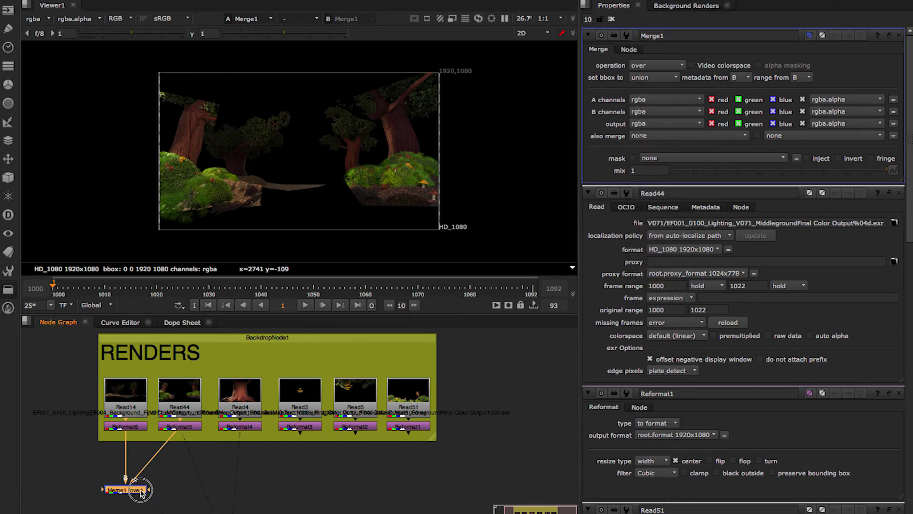
{"action": "left_click", "coordinate": [167, 487]}
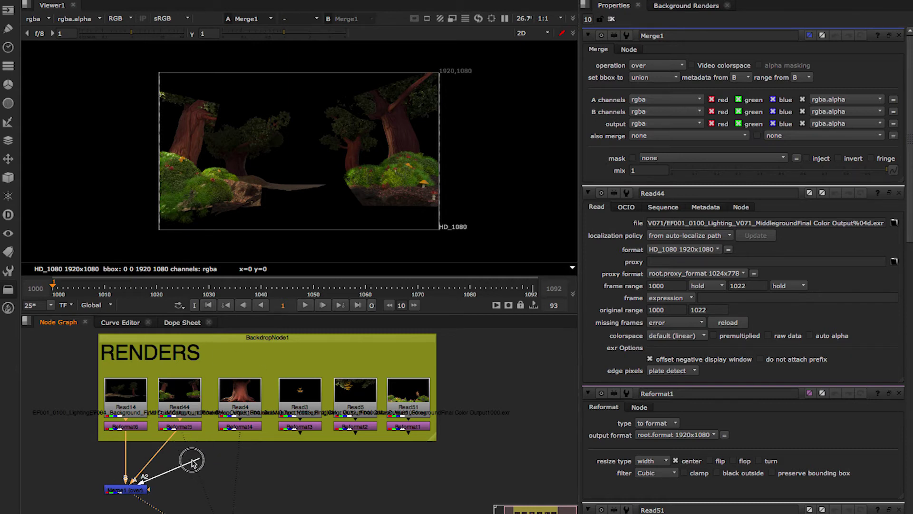
{"action": "left_click_drag", "start_coordinate": [129, 476], "coordinate": [239, 427]}
{"action": "mouse_move", "coordinate": [136, 484]}
{"action": "left_mouse_down"}
{"action": "mouse_move", "coordinate": [314, 418]}
{"action": "mouse_move", "coordinate": [308, 429]}
{"action": "left_mouse_up"}
{"action": "left_click_drag", "start_coordinate": [106, 491], "coordinate": [355, 426]}
{"action": "left_click_drag", "start_coordinate": [111, 492], "coordinate": [404, 429]}
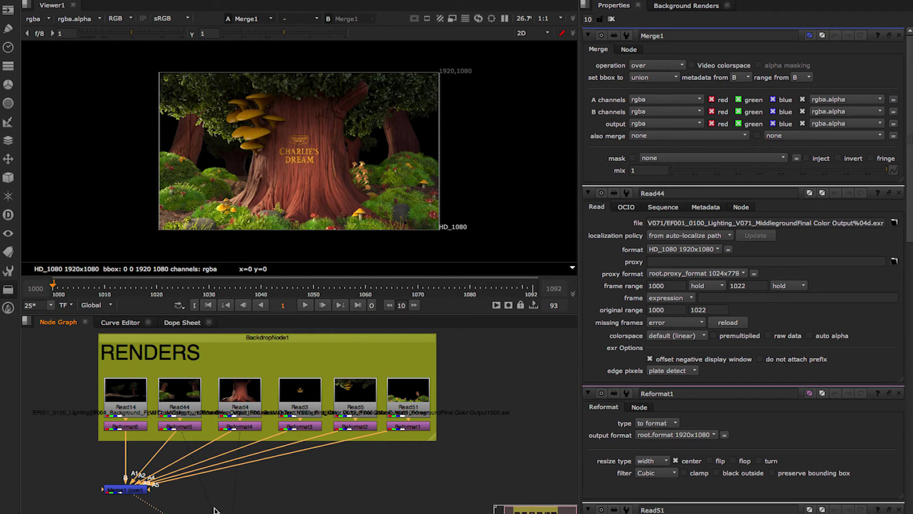
{"action": "key", "text": "ctrl+z"}
{"action": "key", "text": "ctrl+z"}
{"action": "key", "text": "ctrl+z"}
{"action": "key", "text": "ctrl+z"}
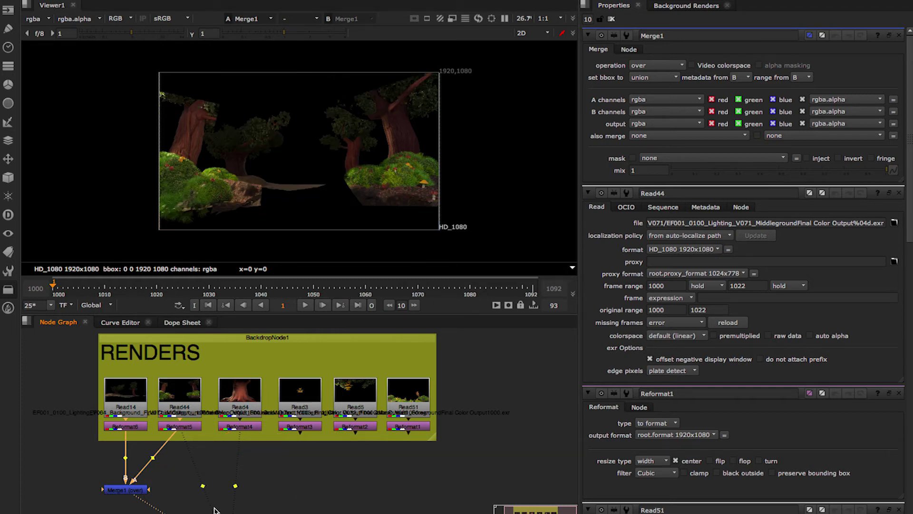
Add Merge2 below the tree renders, wiring in the tree trunk and mushroom layers.
{"action": "left_click", "coordinate": [193, 501]}
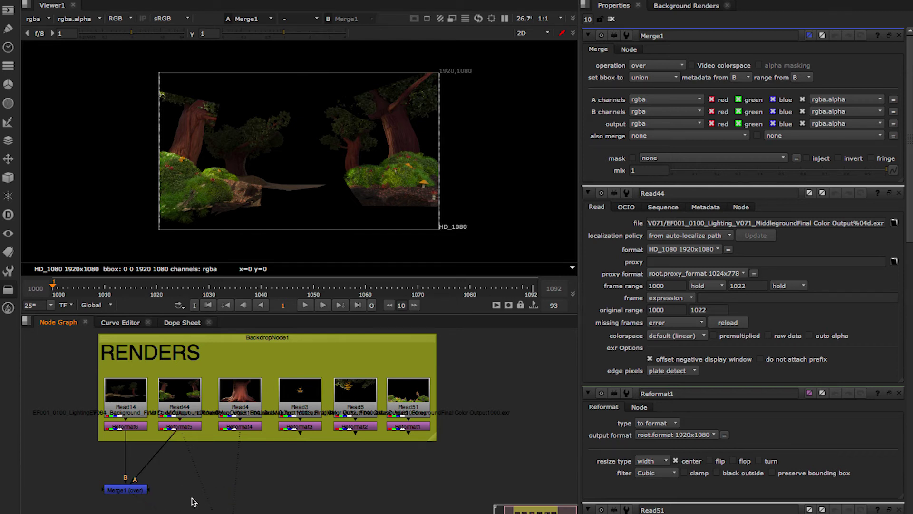
{"action": "key", "text": "m"}
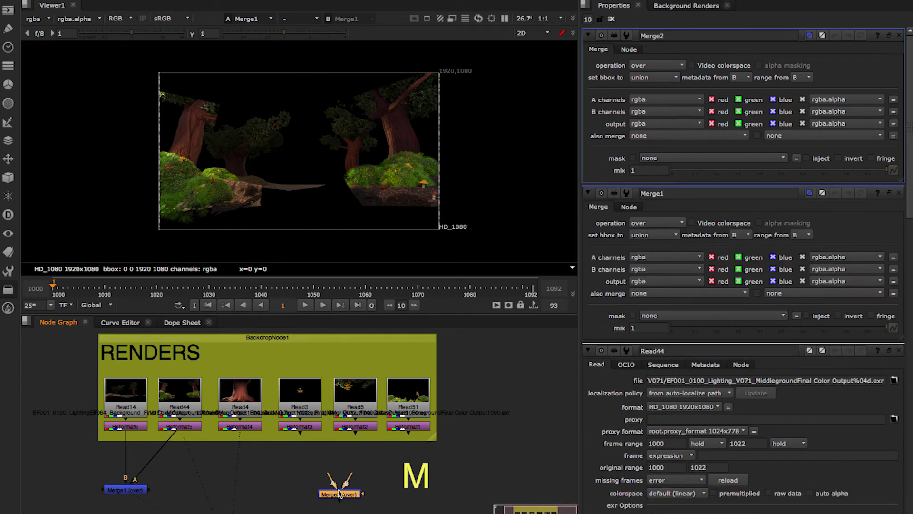
{"action": "left_click", "coordinate": [356, 473]}
{"action": "left_click_drag", "start_coordinate": [350, 480], "coordinate": [244, 430]}
{"action": "left_click_drag", "start_coordinate": [358, 497], "coordinate": [301, 426]}
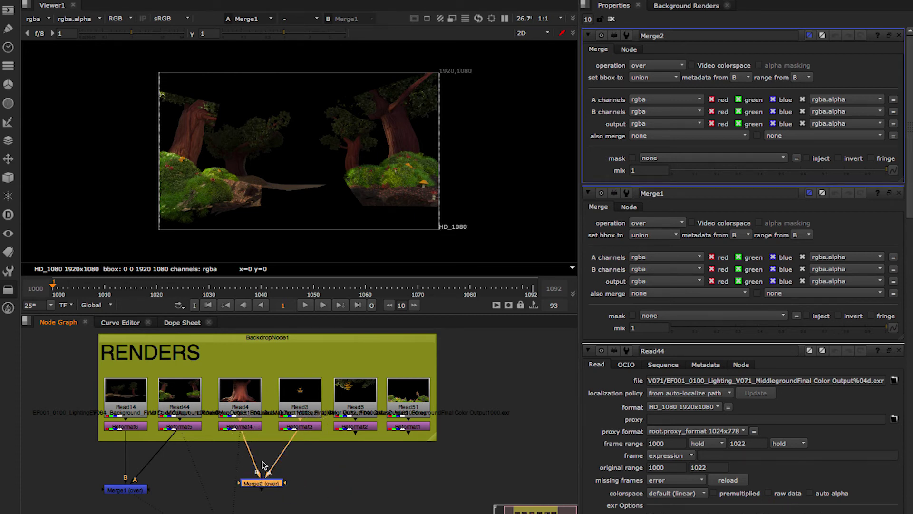
{"action": "left_click_drag", "start_coordinate": [241, 487], "coordinate": [262, 494]}
{"action": "left_click", "coordinate": [240, 490]}
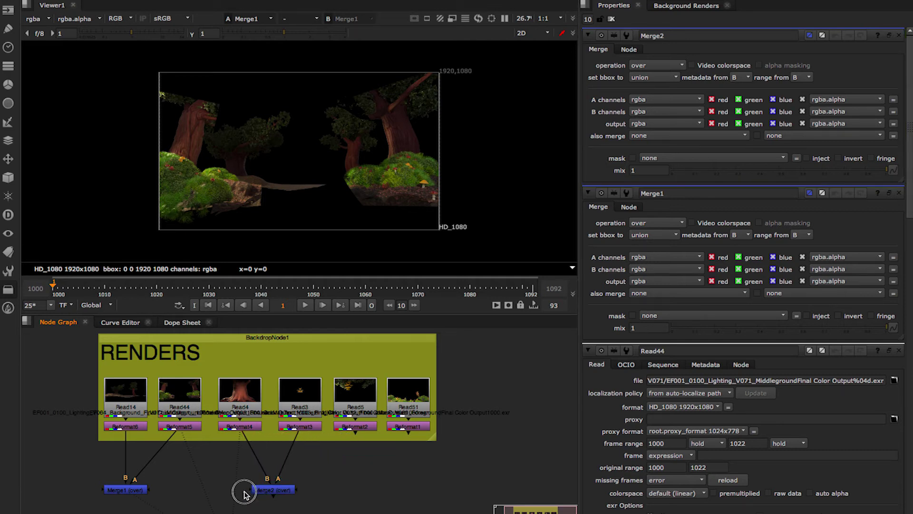
{"action": "left_click_drag", "start_coordinate": [288, 462], "coordinate": [355, 427]}
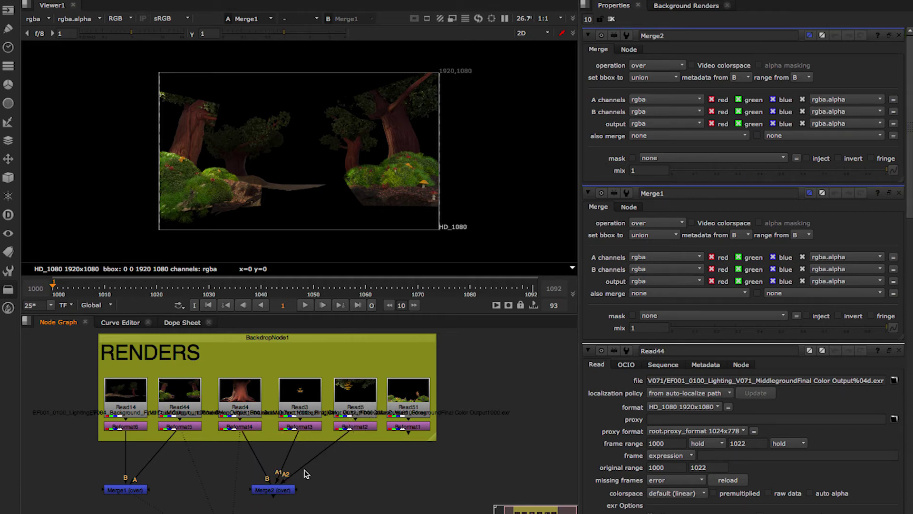
View Merge2, each of the trunk, title and mushroom layers alone, then Merge2 again.
{"action": "left_click", "coordinate": [287, 489]}
{"action": "key", "text": "1"}
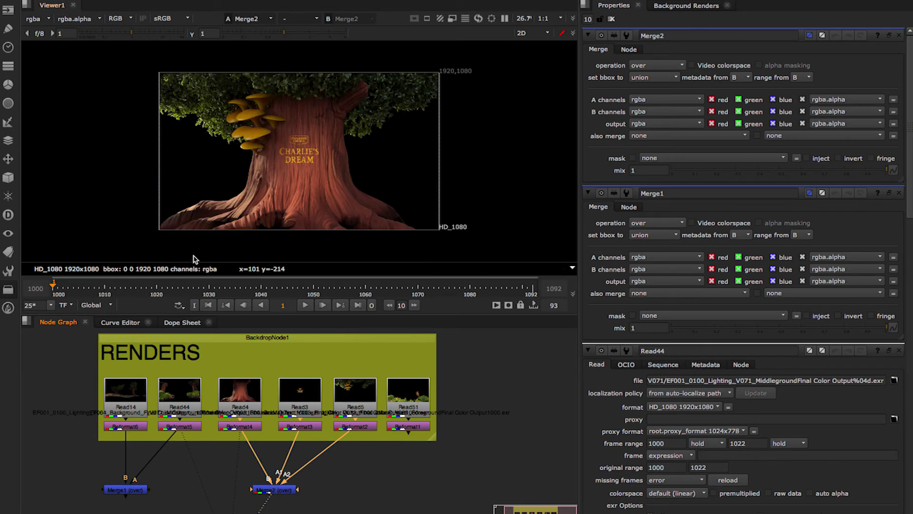
{"action": "left_click", "coordinate": [242, 427]}
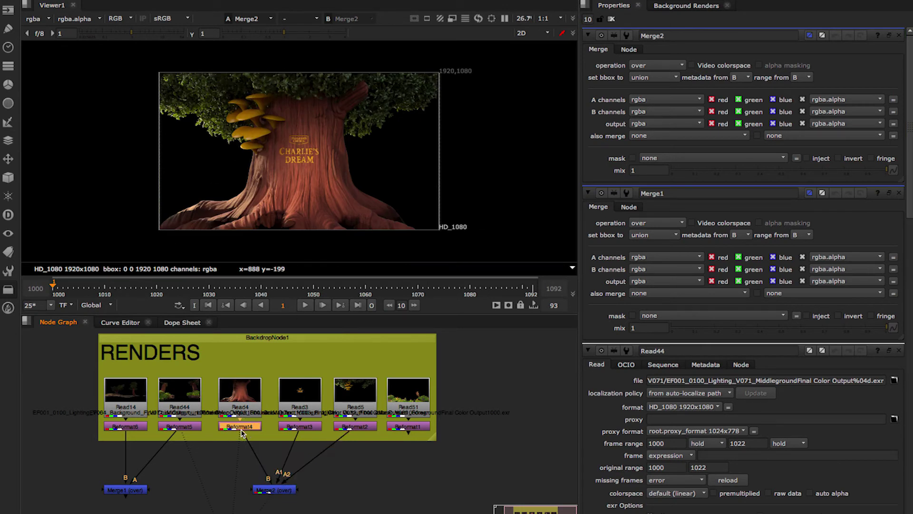
{"action": "key", "text": "1"}
{"action": "left_click", "coordinate": [301, 426]}
{"action": "key", "text": "1"}
{"action": "left_click", "coordinate": [363, 426]}
{"action": "key", "text": "1"}
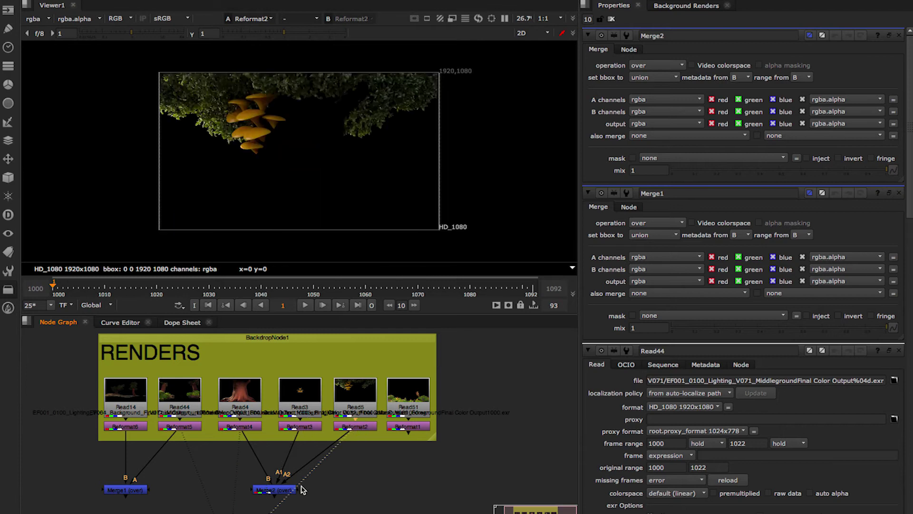
{"action": "left_click", "coordinate": [281, 490]}
{"action": "key", "text": "1"}
{"action": "left_click", "coordinate": [418, 426]}
View the foreground moss alone, then place Merge3 under Merge1 combining Merge2 over Merge1.
{"action": "key", "text": "1"}
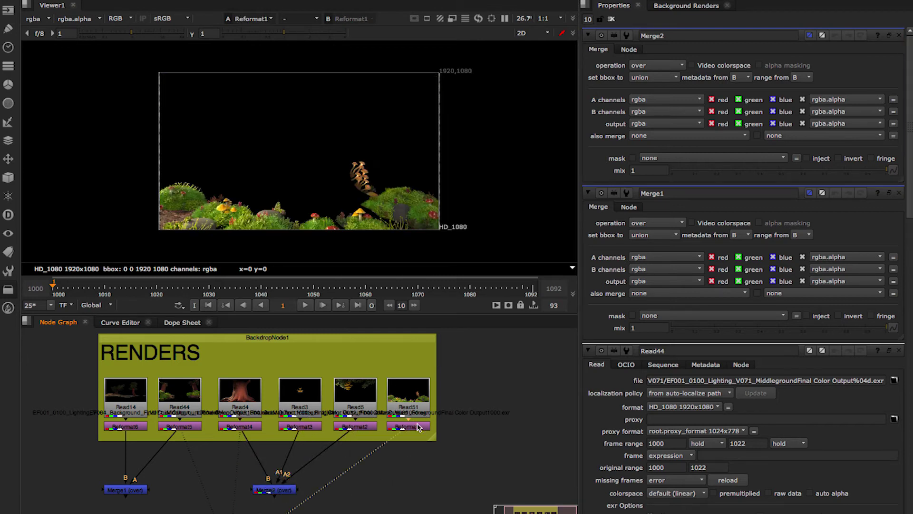
{"action": "key", "text": "m"}
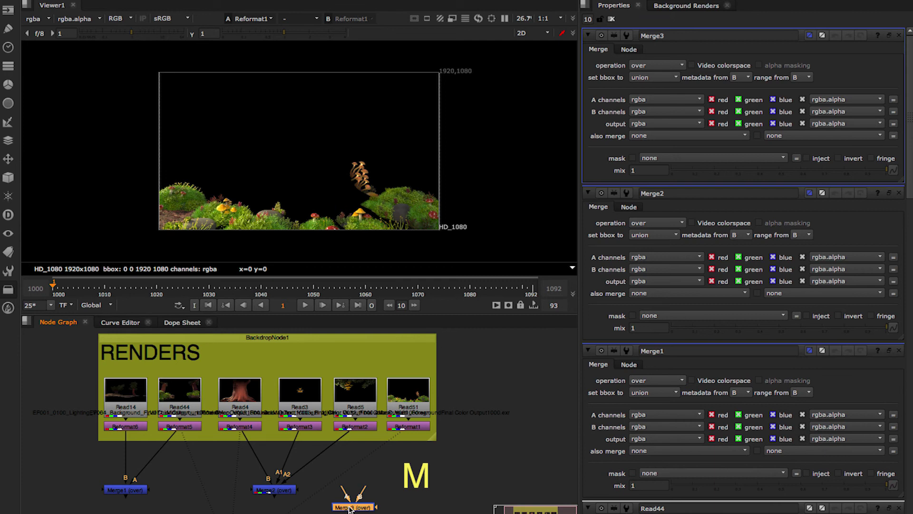
{"action": "left_click_drag", "start_coordinate": [354, 505], "coordinate": [270, 458]}
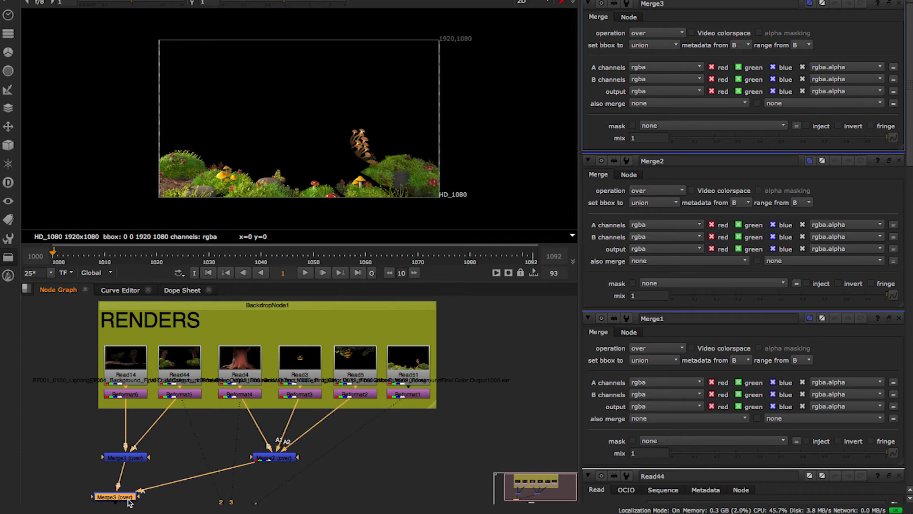
{"action": "left_click_drag", "start_coordinate": [128, 501], "coordinate": [140, 502]}
{"action": "left_click", "coordinate": [193, 412]}
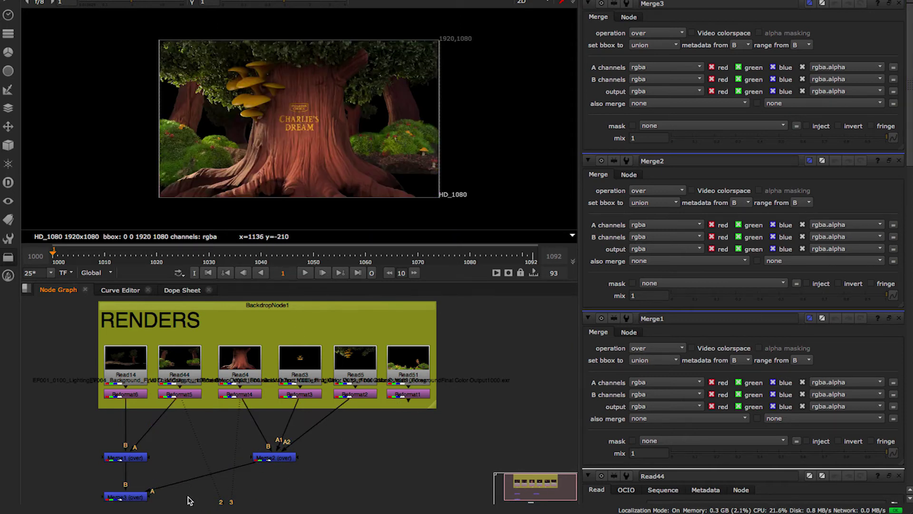
{"action": "middle_click_drag", "start_coordinate": [183, 495], "coordinate": [187, 447]}
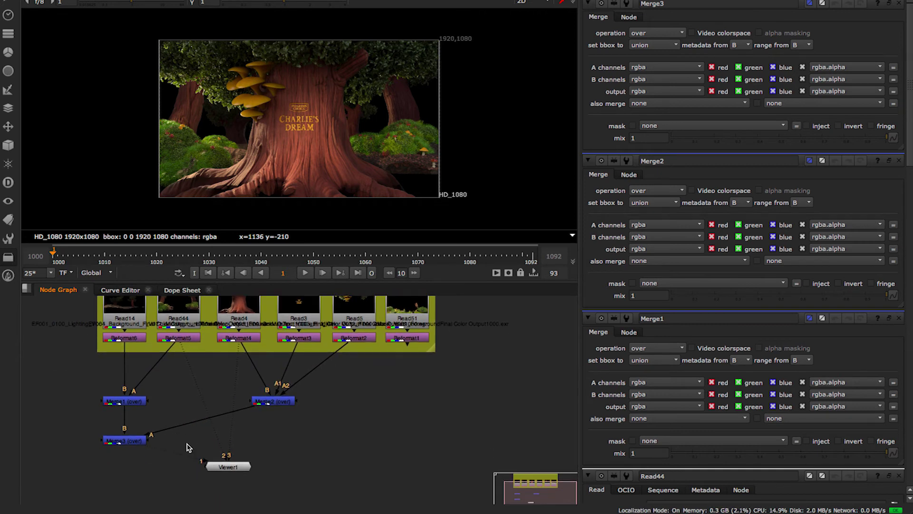
Add Merge4 layering foreground Reformat1 over Merge3, with Dot nodes squaring off the pipes.
{"action": "key", "text": "m"}
{"action": "left_click_drag", "start_coordinate": [149, 472], "coordinate": [126, 440]}
{"action": "left_click_drag", "start_coordinate": [153, 485], "coordinate": [399, 338]}
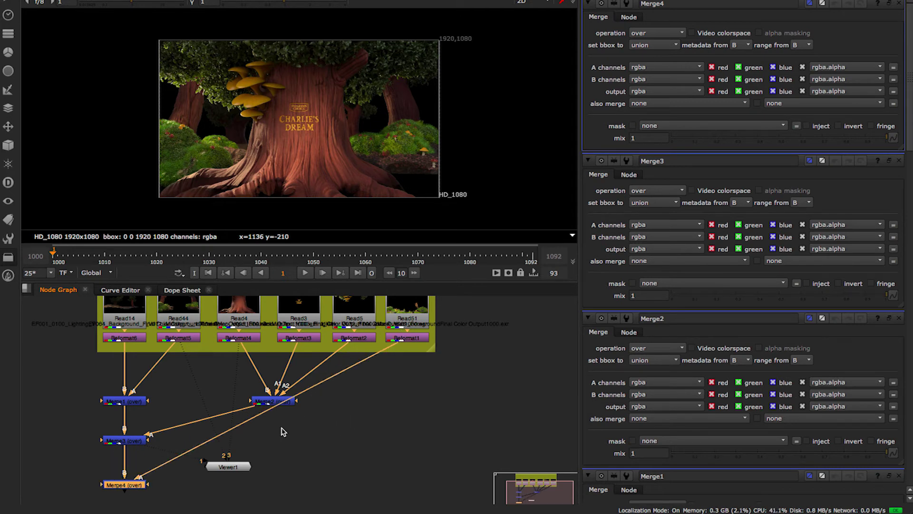
{"action": "left_click_drag", "start_coordinate": [243, 466], "coordinate": [292, 502]}
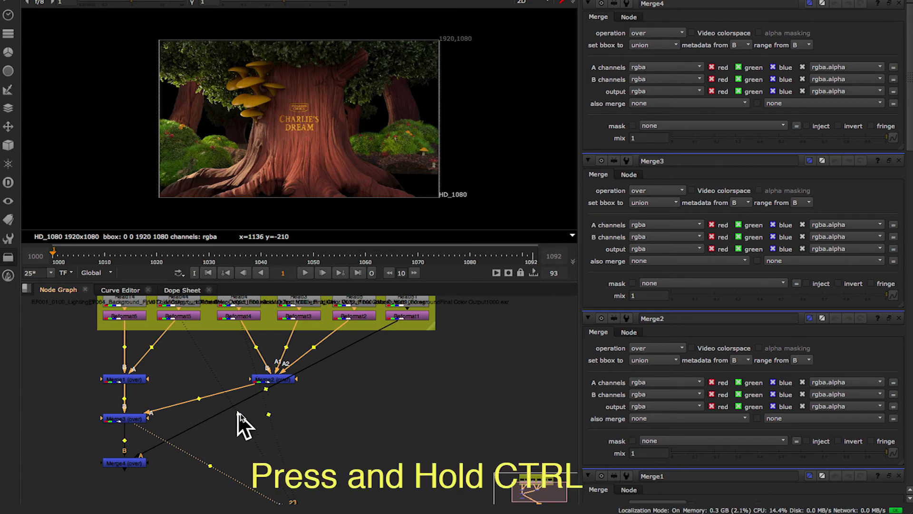
{"action": "left_click_drag", "start_coordinate": [265, 393], "coordinate": [407, 465], "text": "ctrl"}
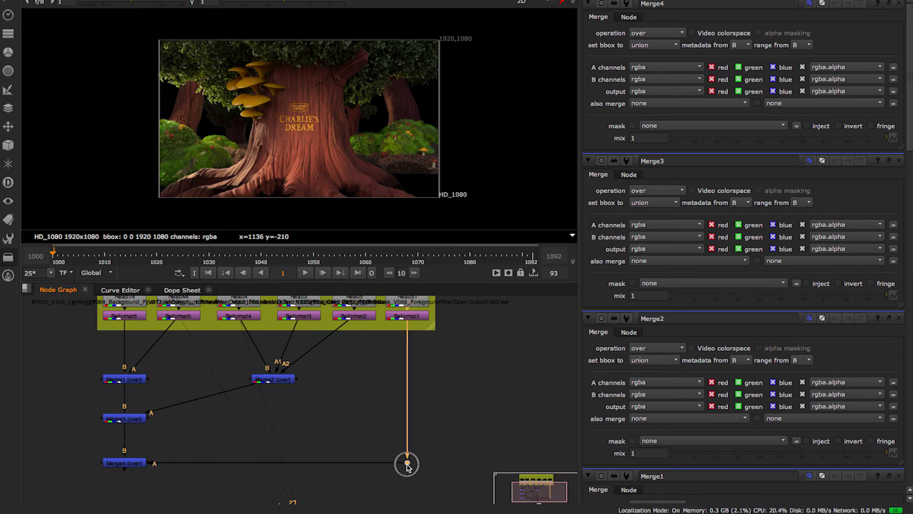
{"action": "left_click_drag", "start_coordinate": [200, 403], "coordinate": [274, 420], "text": "ctrl"}
{"action": "left_click", "coordinate": [176, 381]}
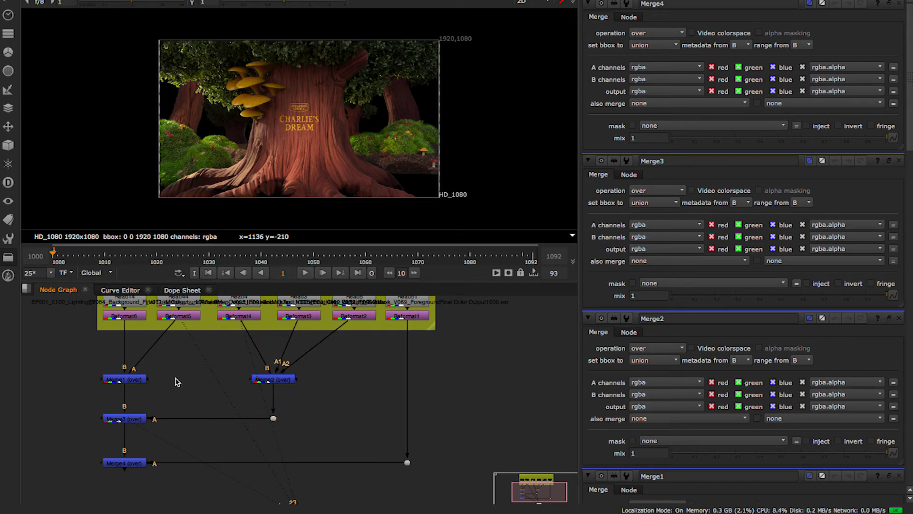
{"action": "left_click", "coordinate": [125, 463], "text": "ctrl"}
View the full Merge4 composite and check its alpha channel.
{"action": "key", "text": "1"}
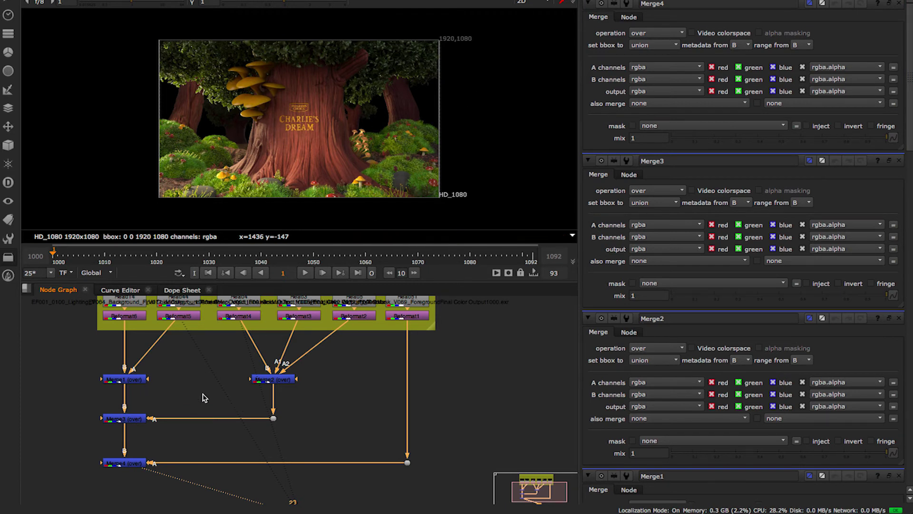
{"action": "middle_click_drag", "start_coordinate": [171, 379], "coordinate": [312, 417]}
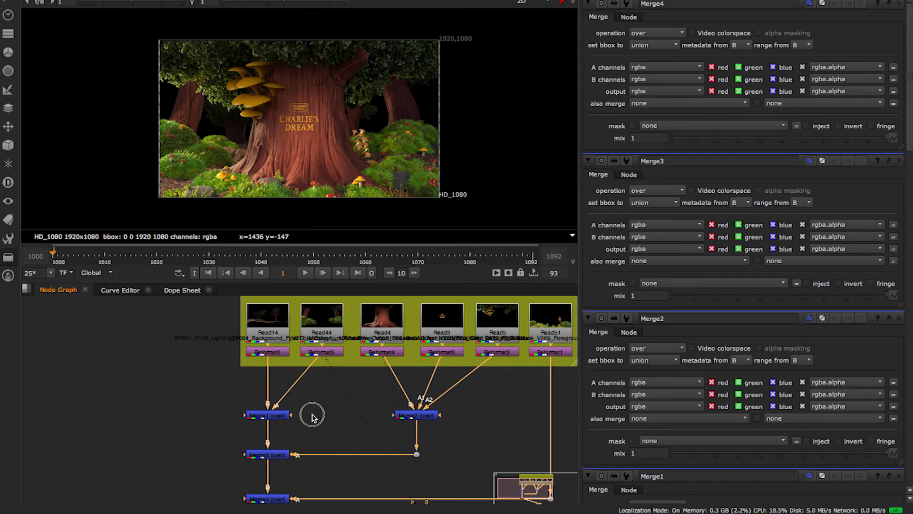
{"action": "key", "text": "a"}
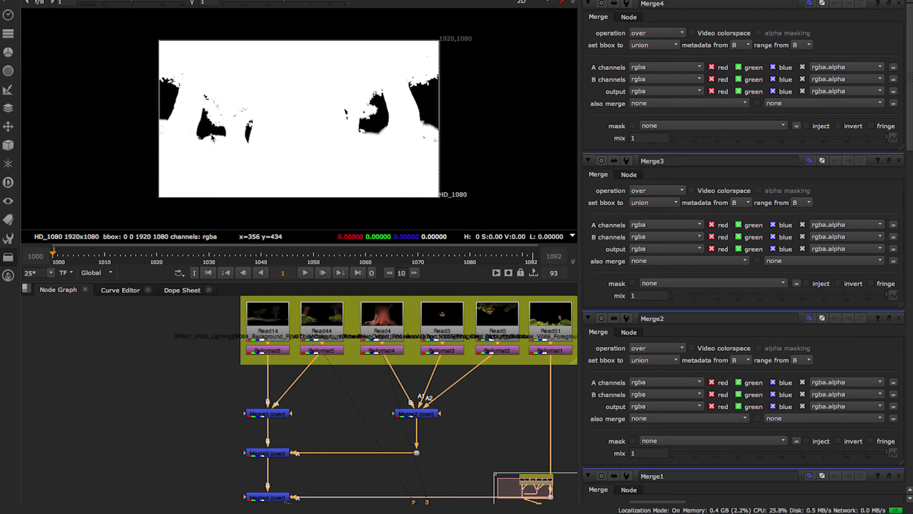
Return the viewer to RGB and add a Constant node via the node search.
{"action": "key", "text": "a"}
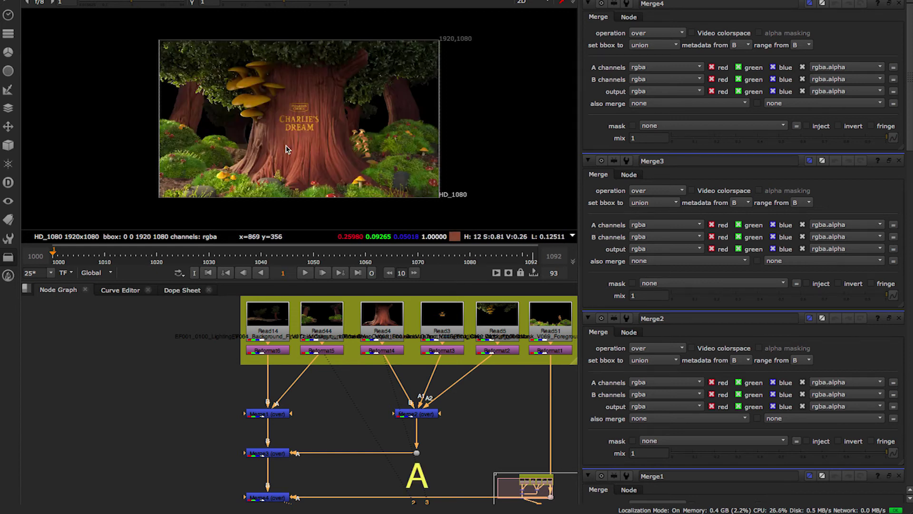
{"action": "left_click", "coordinate": [249, 373]}
{"action": "key", "text": "Tab"}
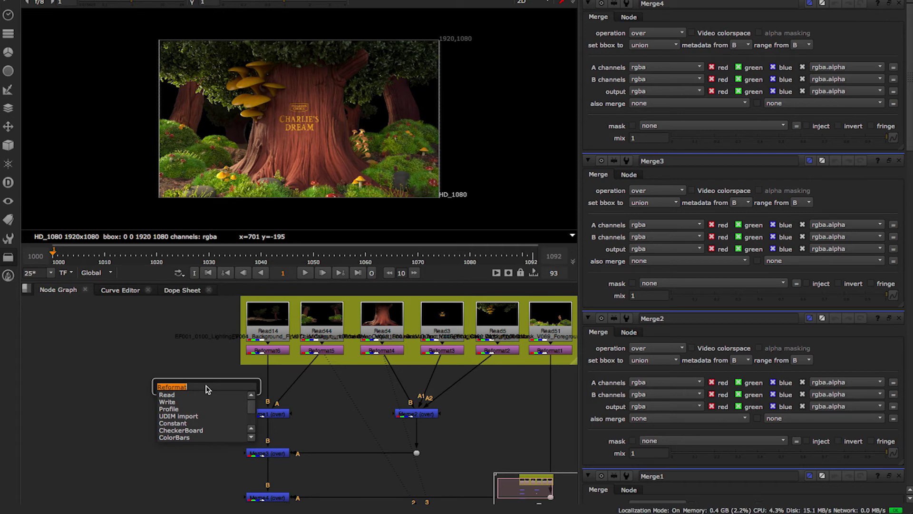
{"action": "type", "text": "con"}
{"action": "key", "text": "Return"}
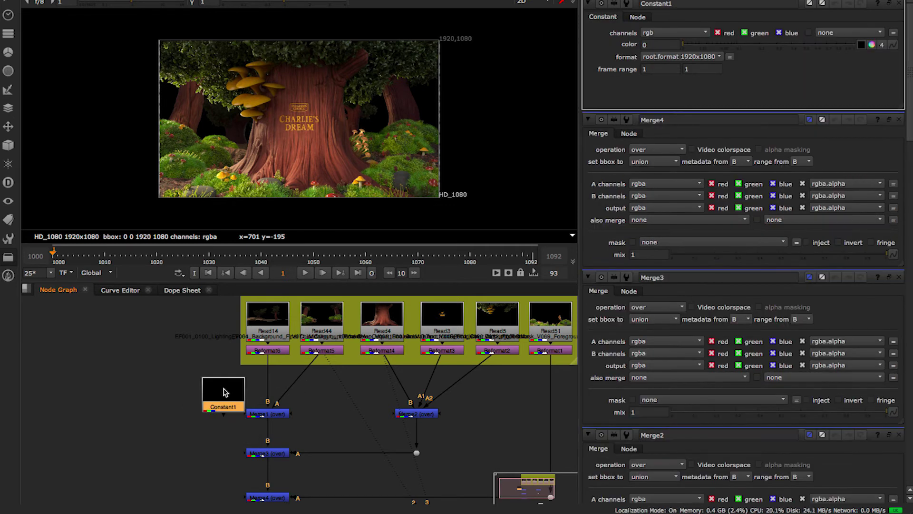
{"action": "left_click_drag", "start_coordinate": [225, 392], "coordinate": [203, 392]}
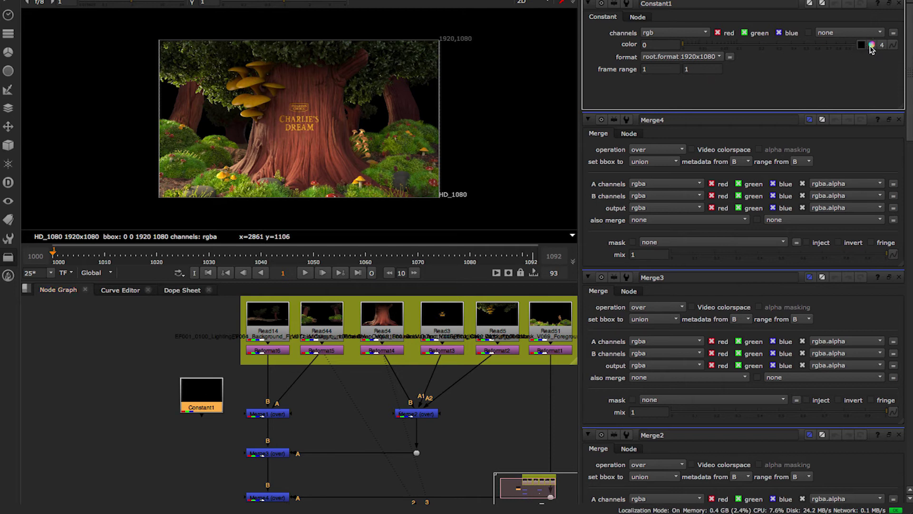
Make Constant1 an rgba dark blue (0.042891, 0.09, 0.205, alpha 1) beside Read14.
{"action": "left_click", "coordinate": [872, 45]}
{"action": "mouse_move", "coordinate": [830, 94]}
{"action": "left_mouse_down"}
{"action": "mouse_move", "coordinate": [804, 70]}
{"action": "mouse_move", "coordinate": [817, 83]}
{"action": "left_mouse_up"}
{"action": "left_click_drag", "start_coordinate": [596, 82], "coordinate": [594, 80]}
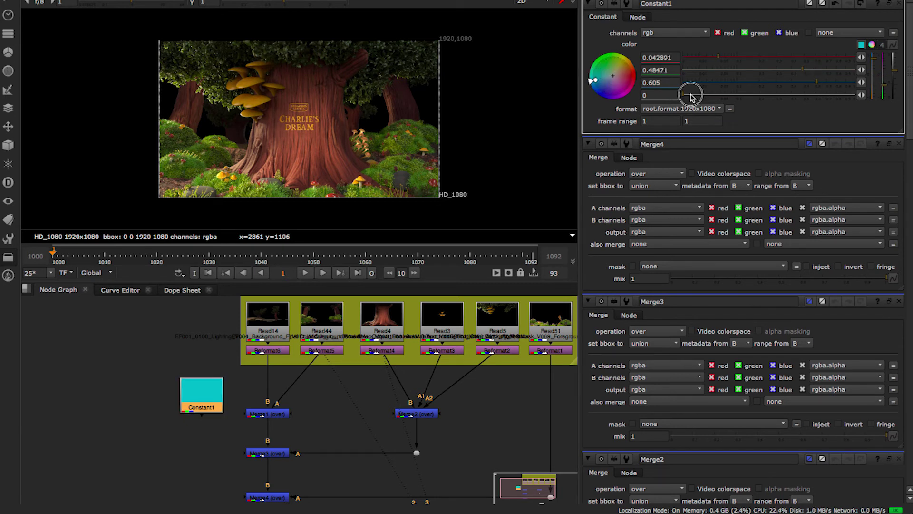
{"action": "left_click_drag", "start_coordinate": [693, 95], "coordinate": [899, 100]}
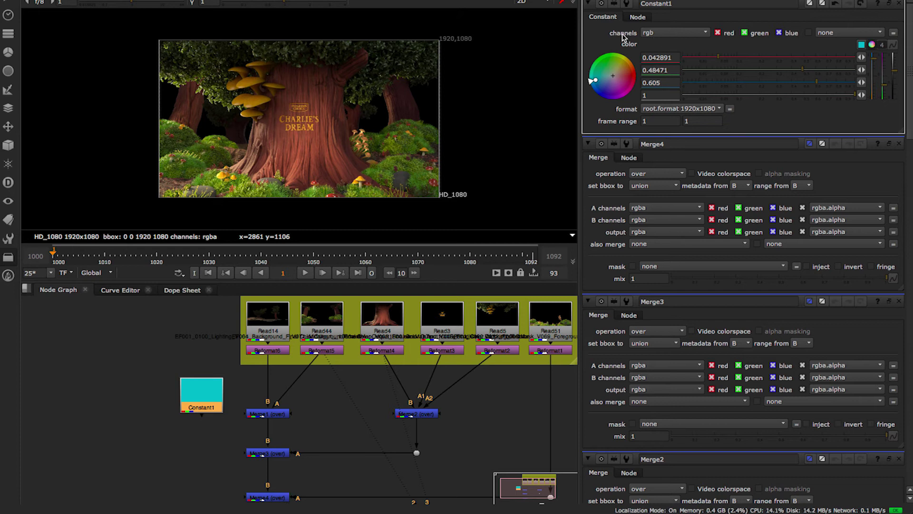
{"action": "left_click", "coordinate": [665, 33]}
{"action": "left_click", "coordinate": [660, 62]}
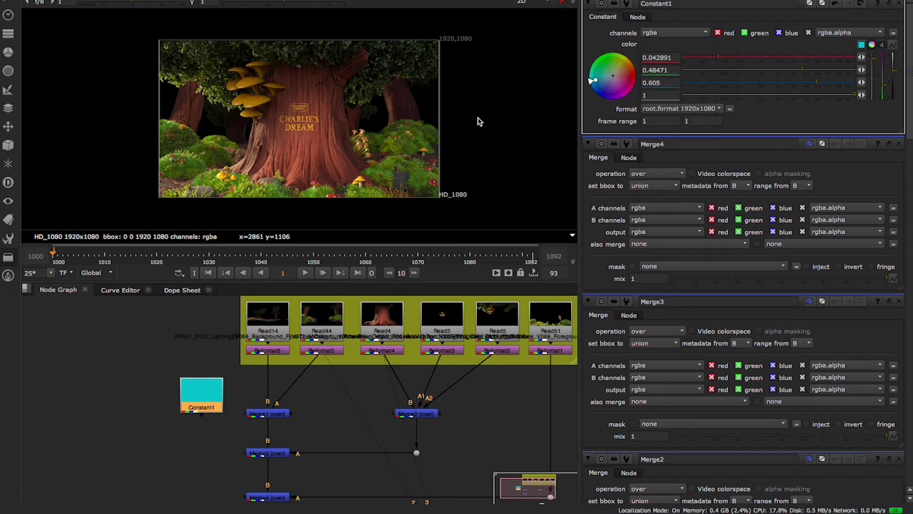
{"action": "left_click_drag", "start_coordinate": [799, 70], "coordinate": [735, 70]}
{"action": "left_click_drag", "start_coordinate": [206, 381], "coordinate": [210, 313]}
{"action": "left_click", "coordinate": [214, 402]}
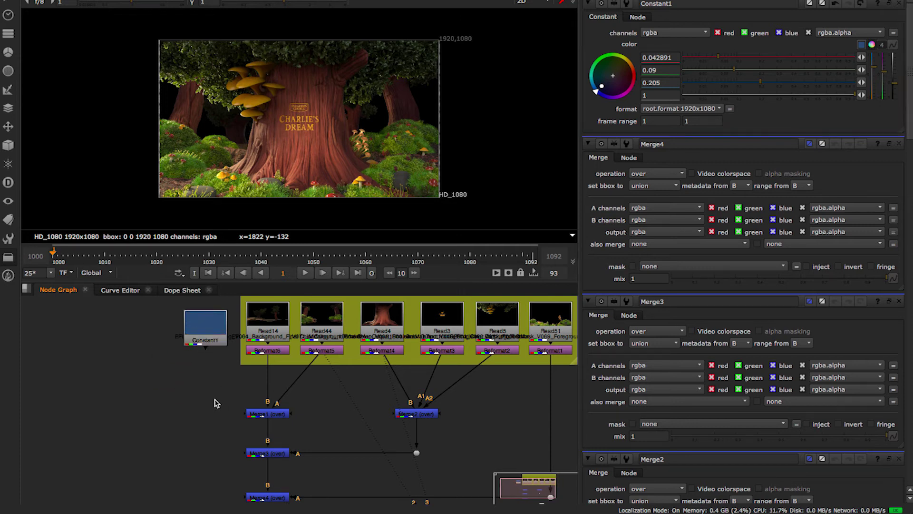
Add Merge5 with Constant1 as B and Reformat6 as A, and view it.
{"action": "key", "text": "m"}
{"action": "left_click_drag", "start_coordinate": [213, 392], "coordinate": [208, 339]}
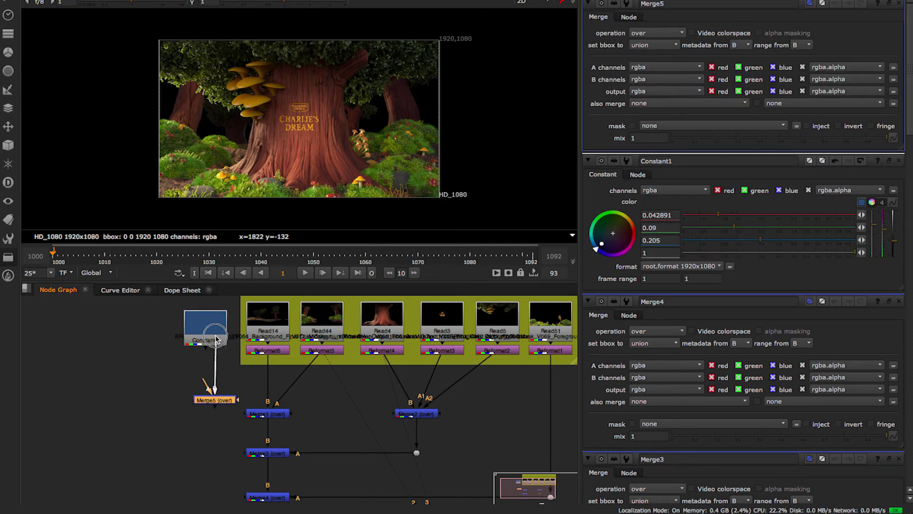
{"action": "left_click_drag", "start_coordinate": [208, 397], "coordinate": [270, 353]}
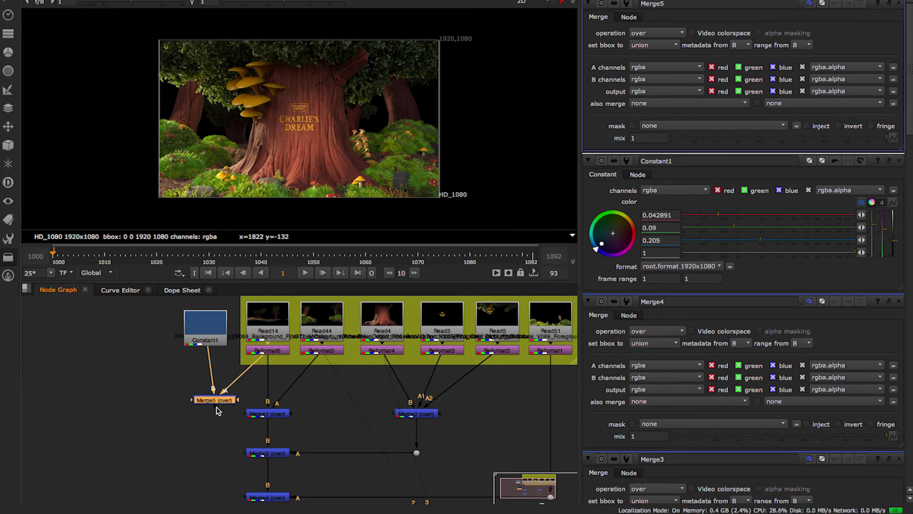
{"action": "left_click_drag", "start_coordinate": [216, 411], "coordinate": [212, 388]}
{"action": "key", "text": "1"}
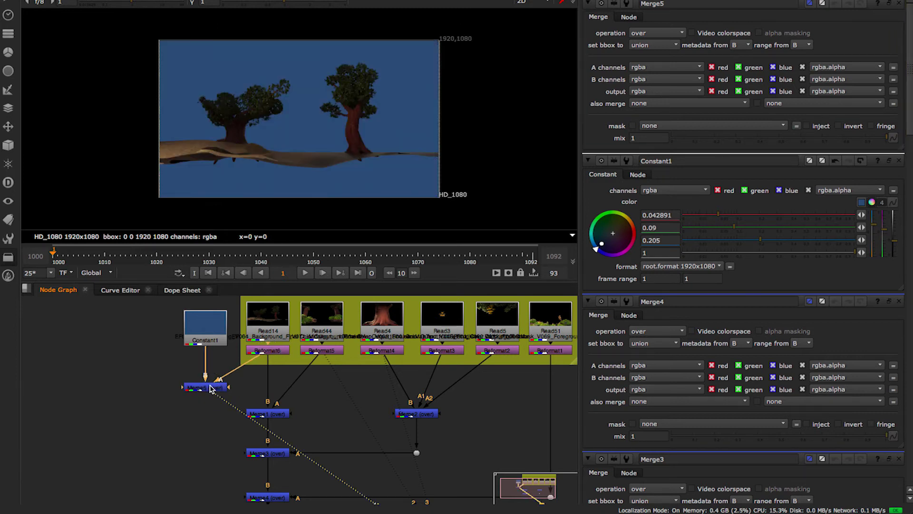
Feed Merge5 into Merge1's B input and view the full composite from Merge4.
{"action": "left_click_drag", "start_coordinate": [272, 387], "coordinate": [252, 390]}
{"action": "left_click", "coordinate": [253, 389]}
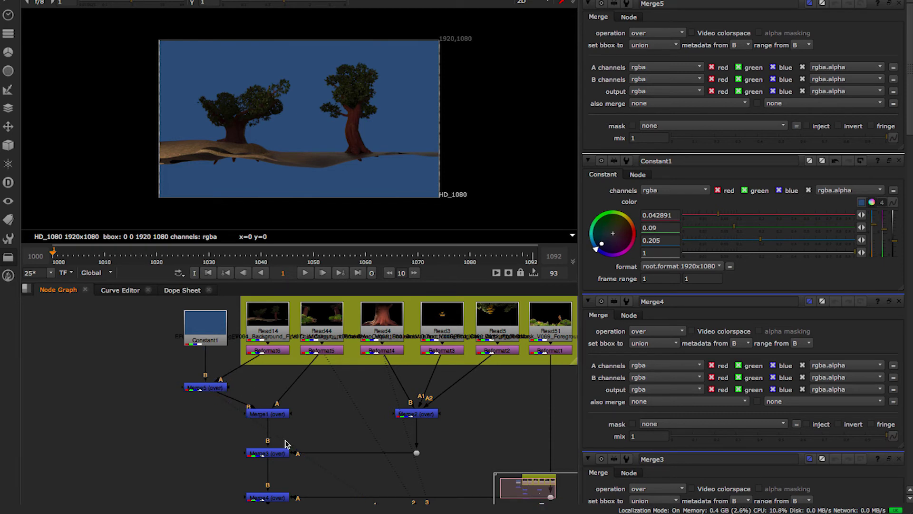
{"action": "middle_click_drag", "start_coordinate": [294, 434], "coordinate": [305, 381]}
{"action": "left_click", "coordinate": [291, 424]}
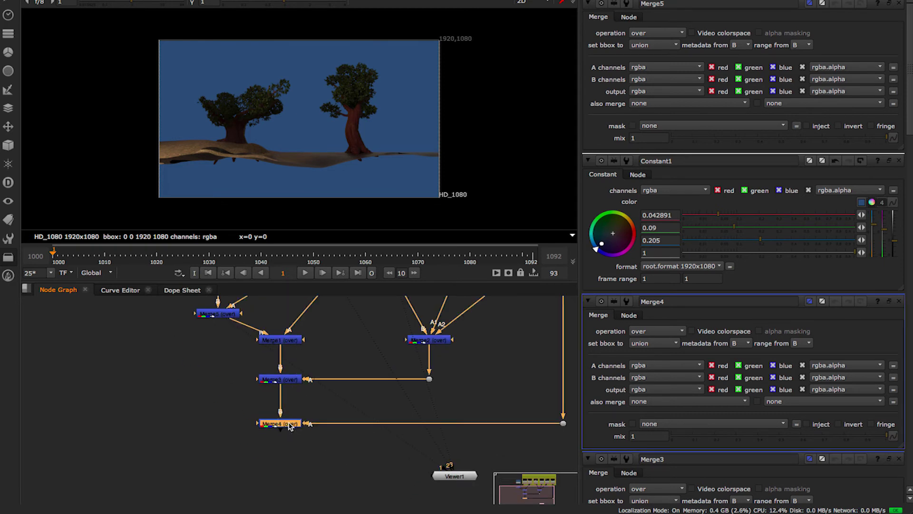
{"action": "key", "text": "1"}
{"action": "middle_click_drag", "start_coordinate": [331, 331], "coordinate": [343, 412]}
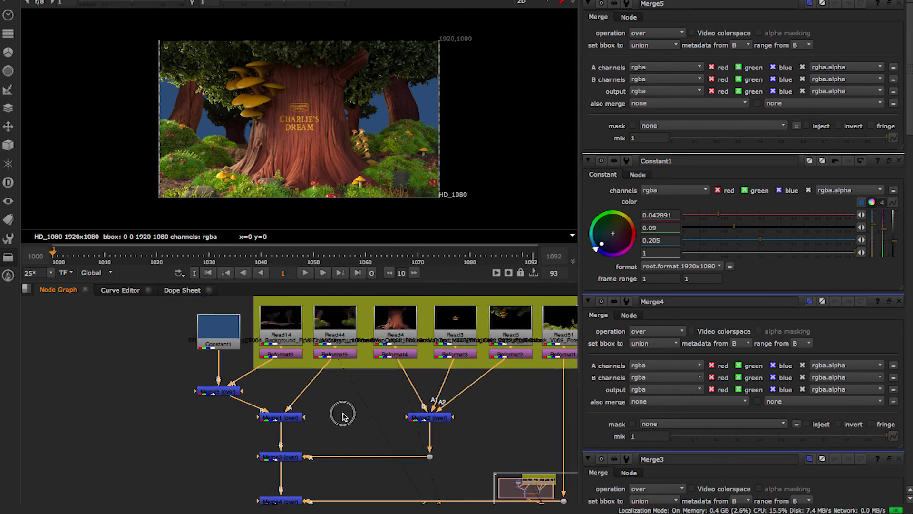
{"action": "left_click", "coordinate": [226, 337]}
{"action": "left_click", "coordinate": [259, 390]}
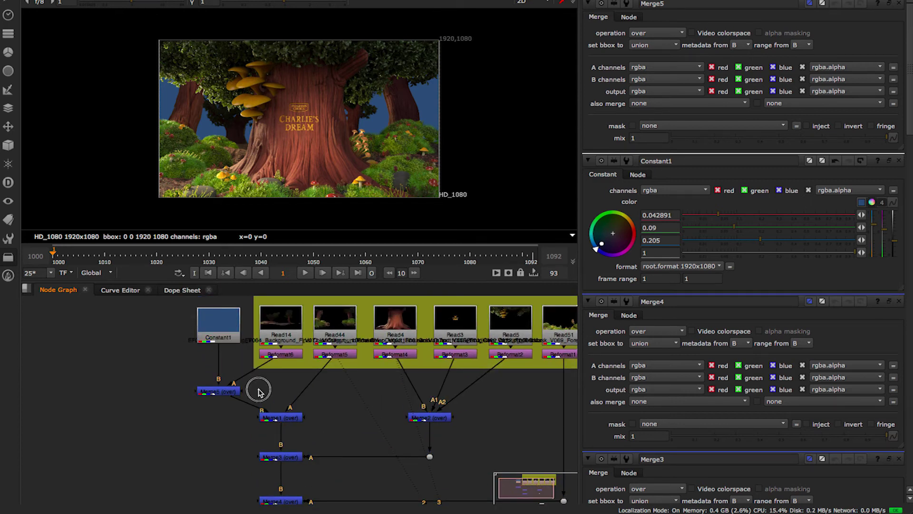
{"action": "left_click", "coordinate": [273, 386]}
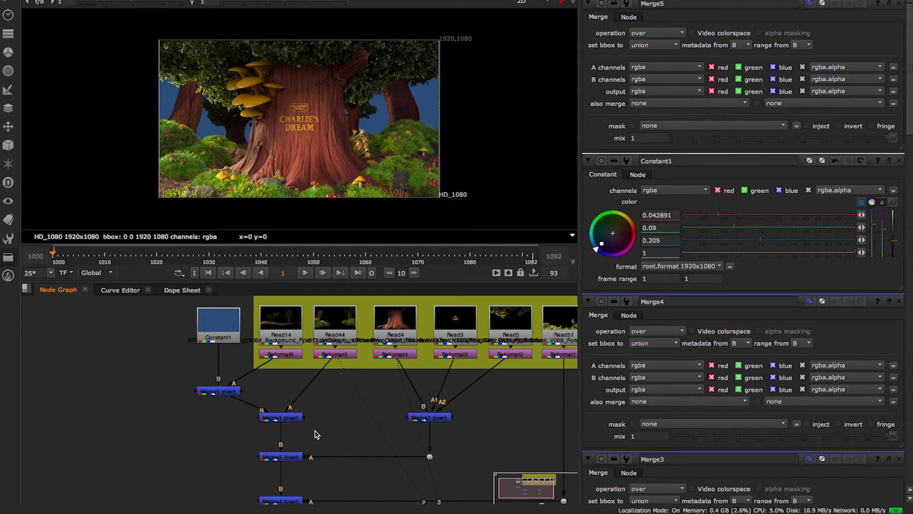
{"action": "key", "text": "shift+x"}
{"action": "left_click", "coordinate": [282, 419]}
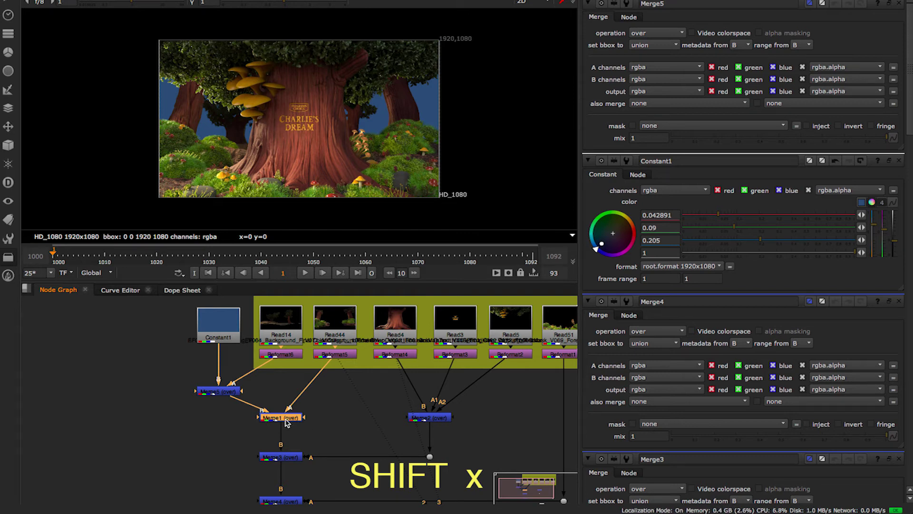
{"action": "key", "text": "shift+x"}
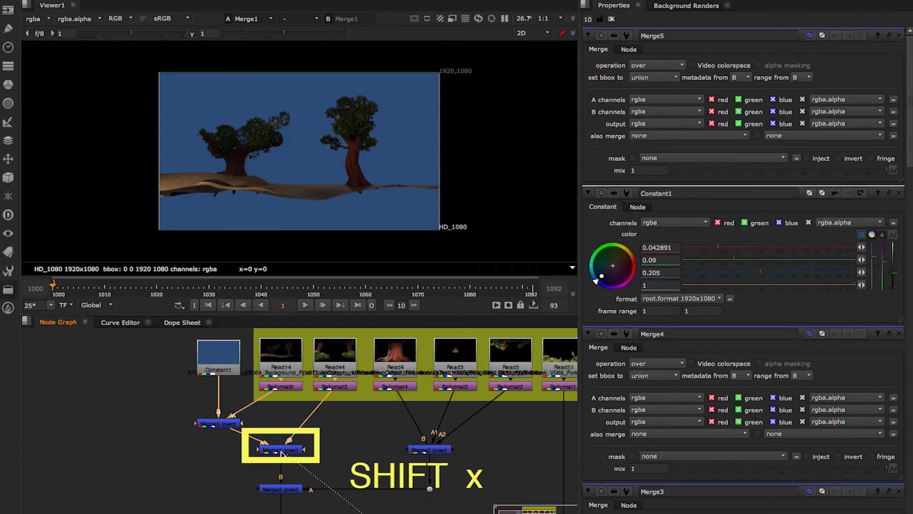
{"action": "left_click", "coordinate": [281, 451]}
{"action": "key", "text": "shift+x"}
{"action": "key", "text": "shift+x"}
{"action": "key", "text": "shift+x"}
{"action": "key", "text": "shift+x"}
{"action": "key", "text": "shift+x"}
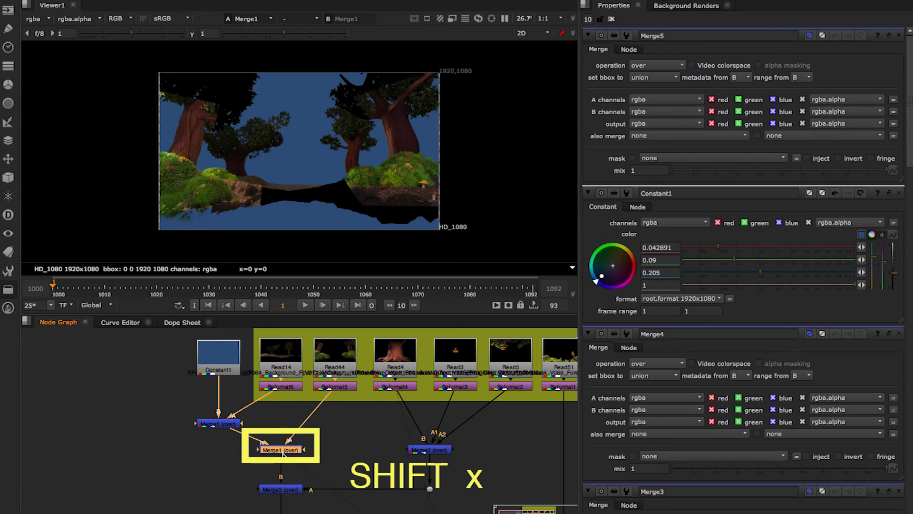
{"action": "scroll", "coordinate": [333, 428], "scroll_direction": "down", "scroll_amount": 5}
{"action": "left_click", "coordinate": [285, 448]}
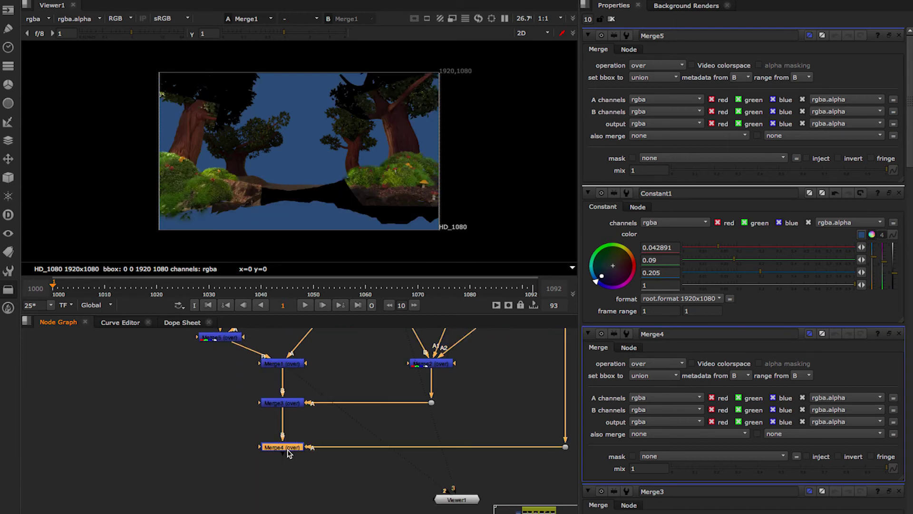
{"action": "key", "text": "1"}
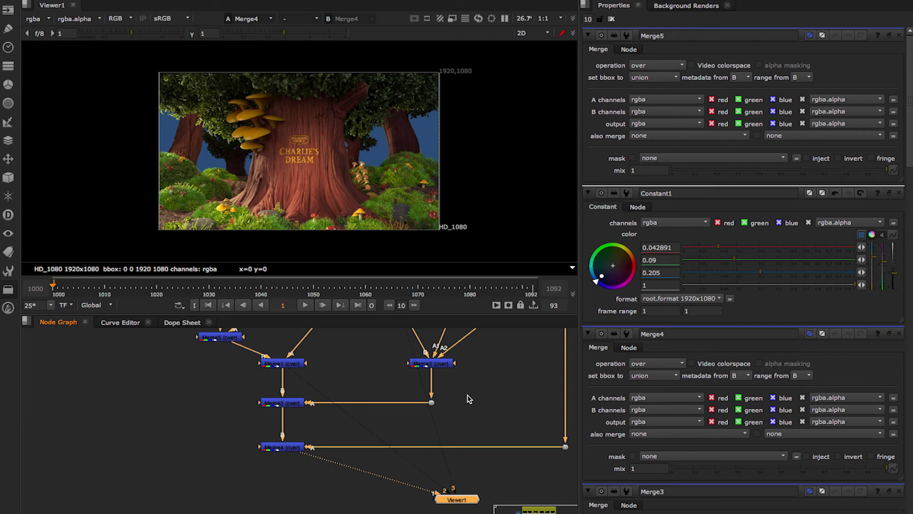
{"action": "middle_click_drag", "start_coordinate": [499, 434], "coordinate": [459, 506]}
{"action": "middle_click_drag", "start_coordinate": [317, 452], "coordinate": [318, 433]}
{"action": "left_click", "coordinate": [322, 413]}
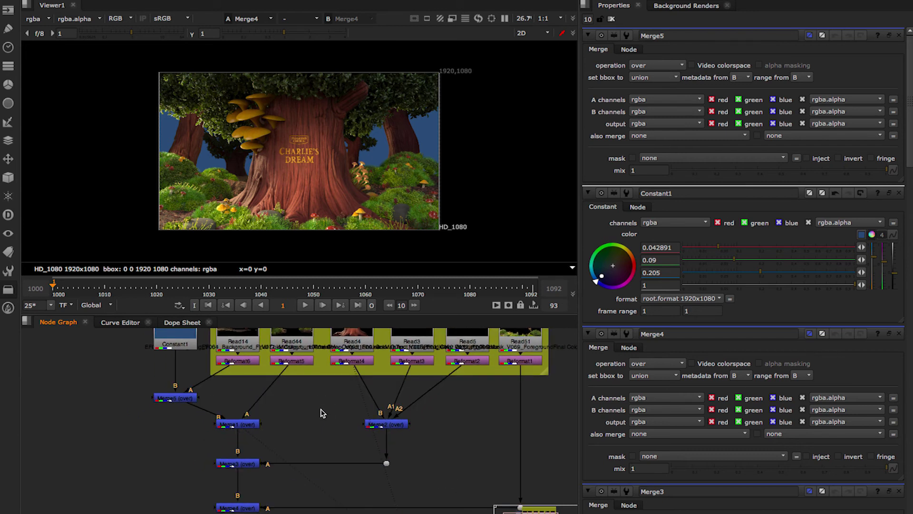
{"action": "middle_click_drag", "start_coordinate": [334, 422], "coordinate": [243, 379]}
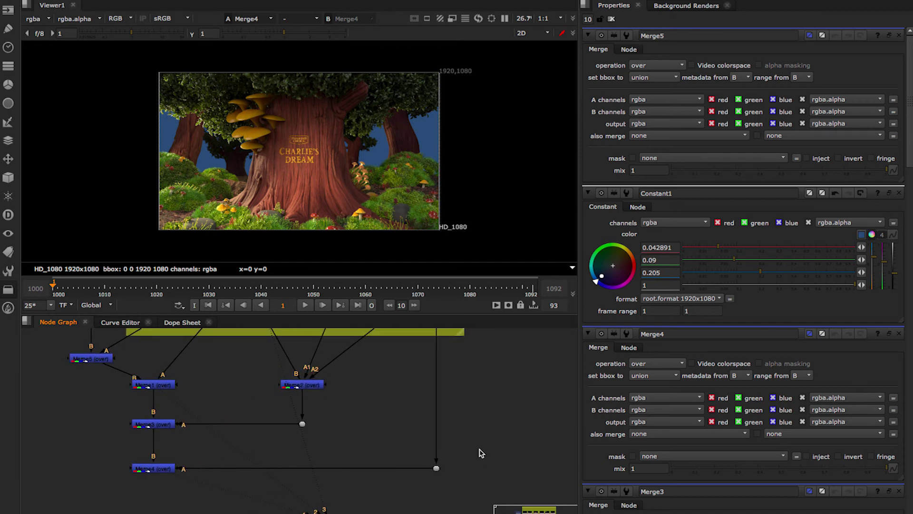
{"action": "middle_click_drag", "start_coordinate": [496, 418], "coordinate": [364, 418]}
Create Transform1 and insert it on the pipe below Merge2.
{"action": "key", "text": "t"}
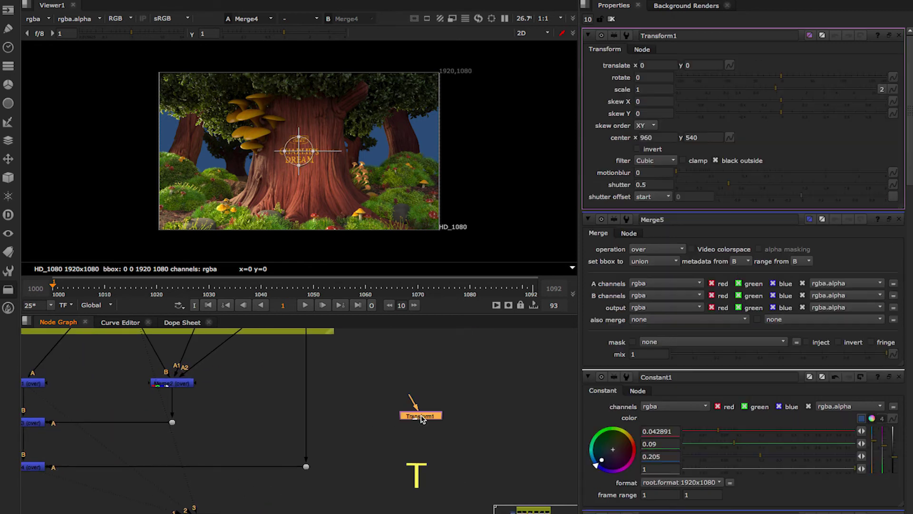
{"action": "left_click_drag", "start_coordinate": [422, 418], "coordinate": [175, 397]}
{"action": "left_click", "coordinate": [433, 398]}
{"action": "left_click", "coordinate": [172, 383]}
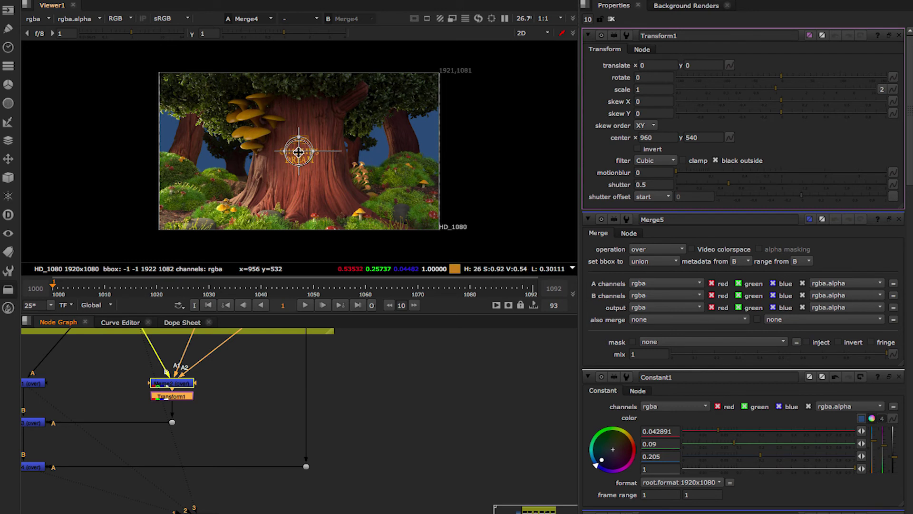
Shift the tree group in the viewer to translate 484, 170.
{"action": "left_click_drag", "start_coordinate": [299, 151], "coordinate": [348, 133]}
{"action": "key", "text": "ctrl+z"}
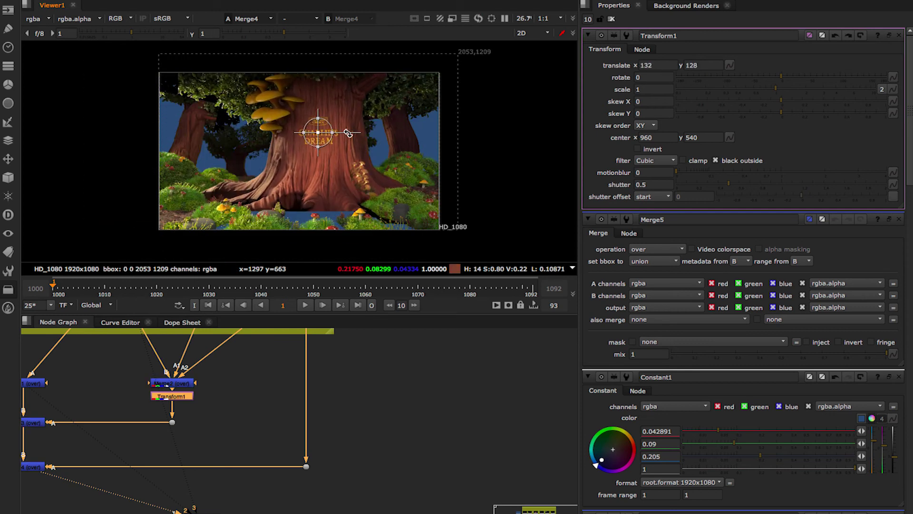
{"action": "key", "text": "ctrl+z"}
{"action": "key", "text": "ctrl+z"}
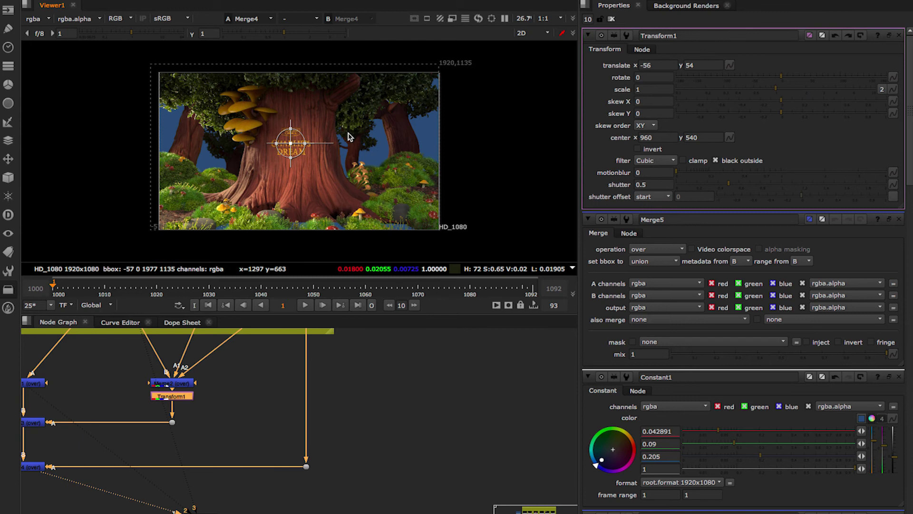
{"action": "key", "text": "ctrl+z"}
{"action": "key", "text": "ctrl+z"}
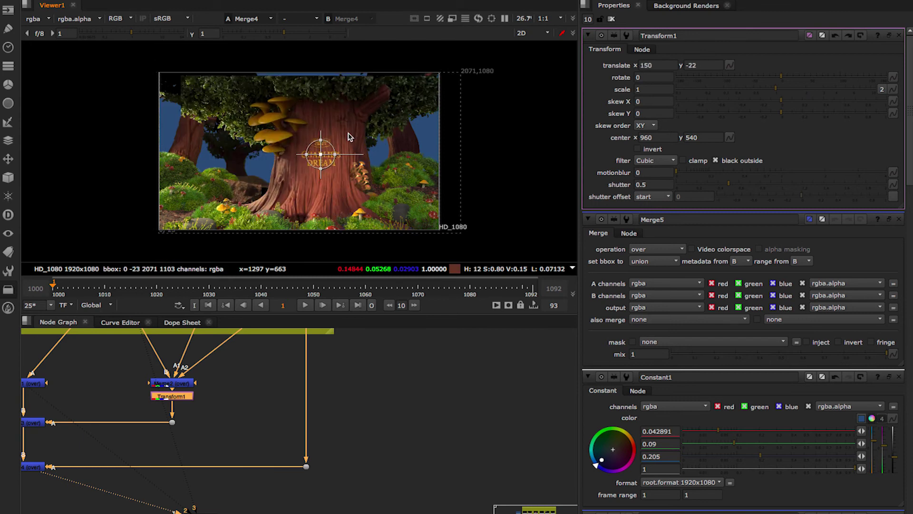
{"action": "key", "text": "ctrl+z"}
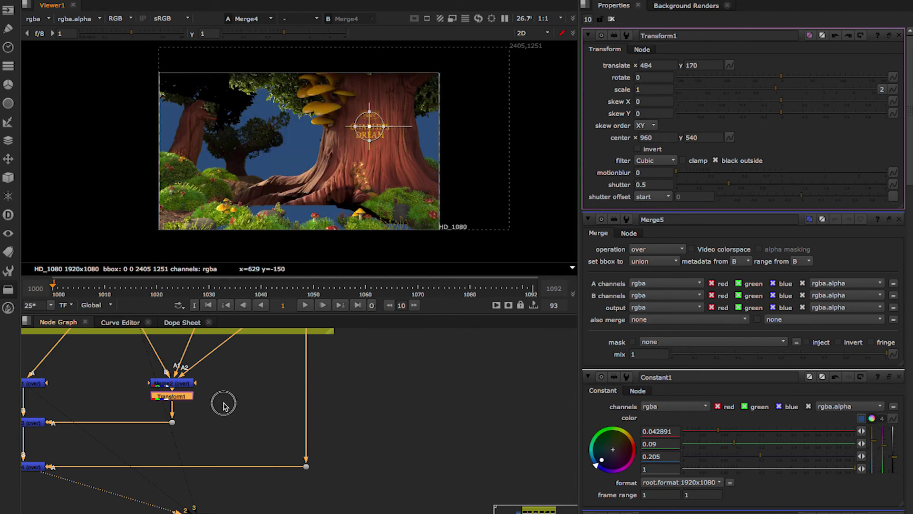
{"action": "left_click", "coordinate": [189, 396]}
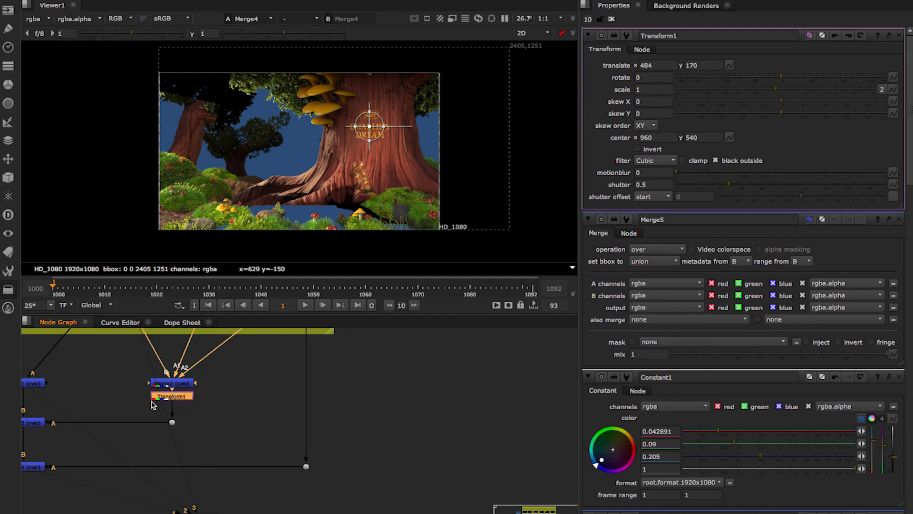
Toggle Transform1 off and on to compare the tree group's position.
{"action": "key", "text": "d"}
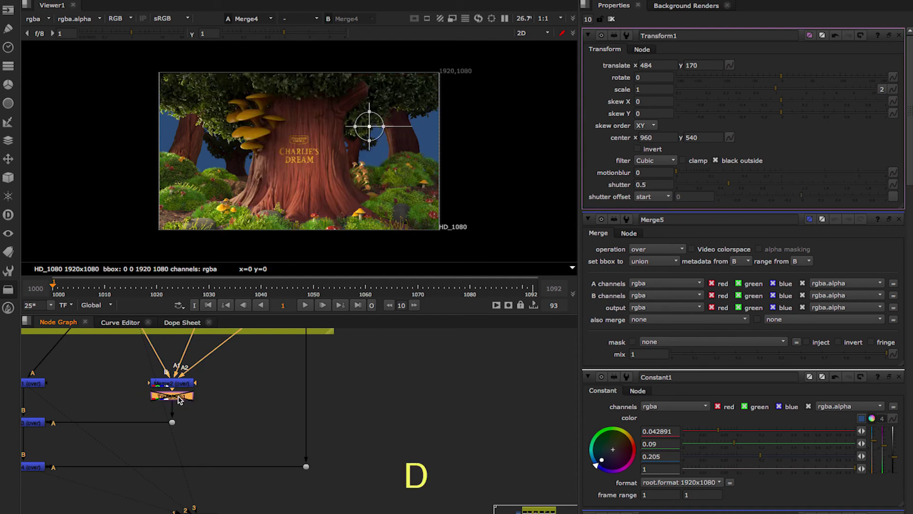
{"action": "key", "text": "d"}
{"action": "key", "text": "d"}
{"action": "key", "text": "d"}
{"action": "key", "text": "d"}
{"action": "left_click", "coordinate": [190, 395]}
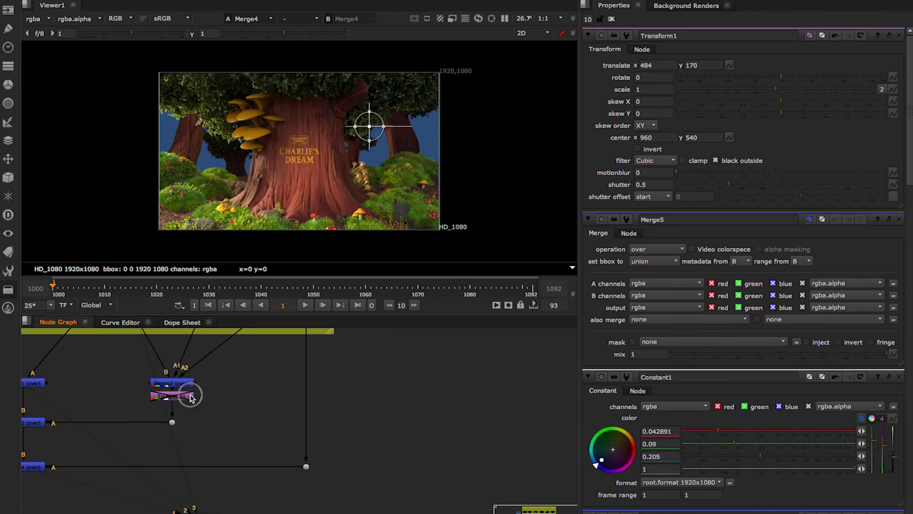
{"action": "left_click", "coordinate": [261, 401]}
Delete Transform1 and reselect Merge2.
{"action": "middle_click_drag", "start_coordinate": [260, 401], "coordinate": [425, 436]}
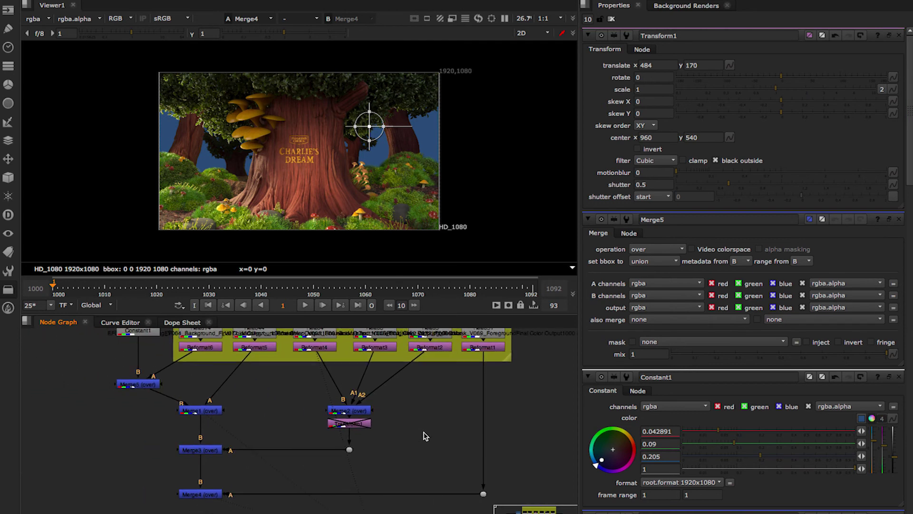
{"action": "left_click", "coordinate": [351, 423]}
{"action": "key", "text": "Delete"}
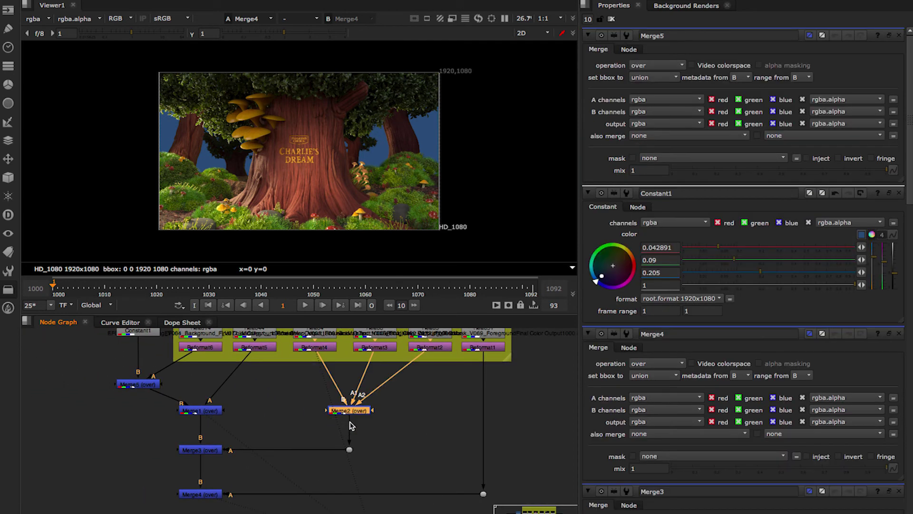
{"action": "left_click", "coordinate": [365, 437]}
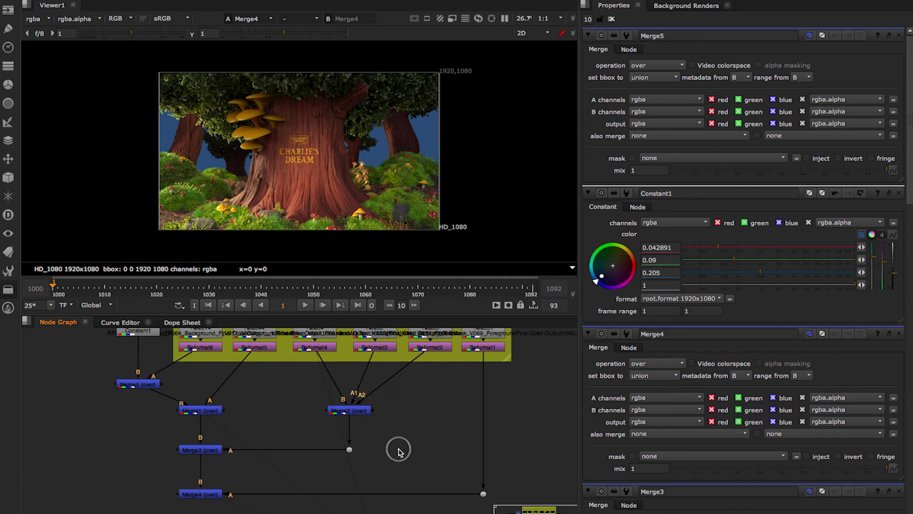
{"action": "left_click", "coordinate": [361, 411]}
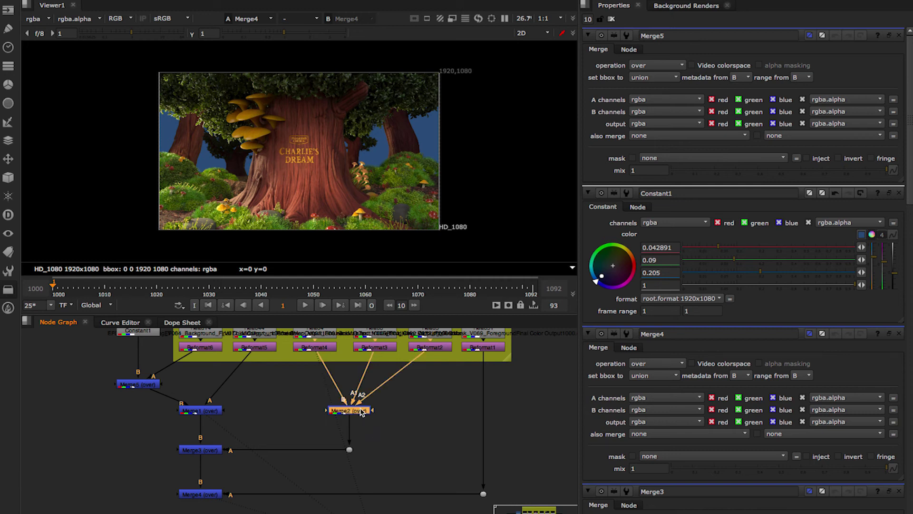
Insert Grade1 under Merge2 and drag its multiply up to 2.8.
{"action": "key", "text": "Tab"}
{"action": "type", "text": "gra"}
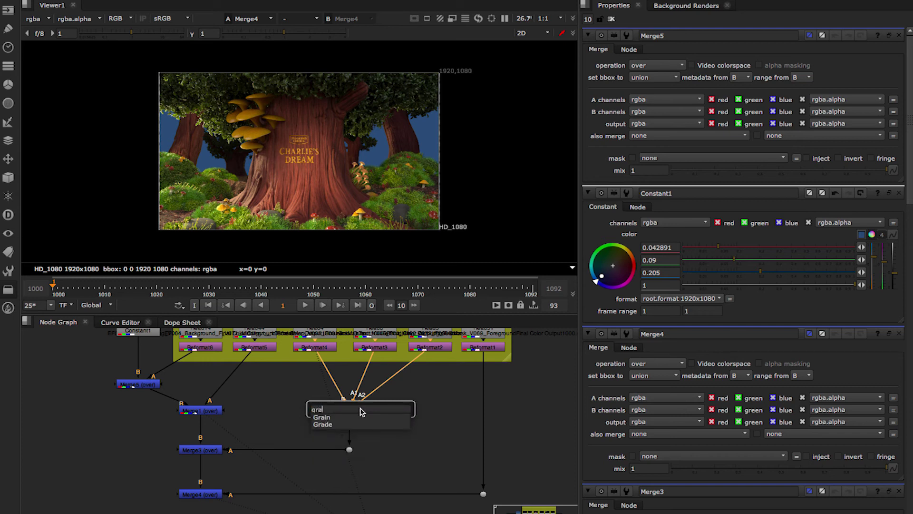
{"action": "key", "text": "Escape"}
{"action": "key", "text": "g"}
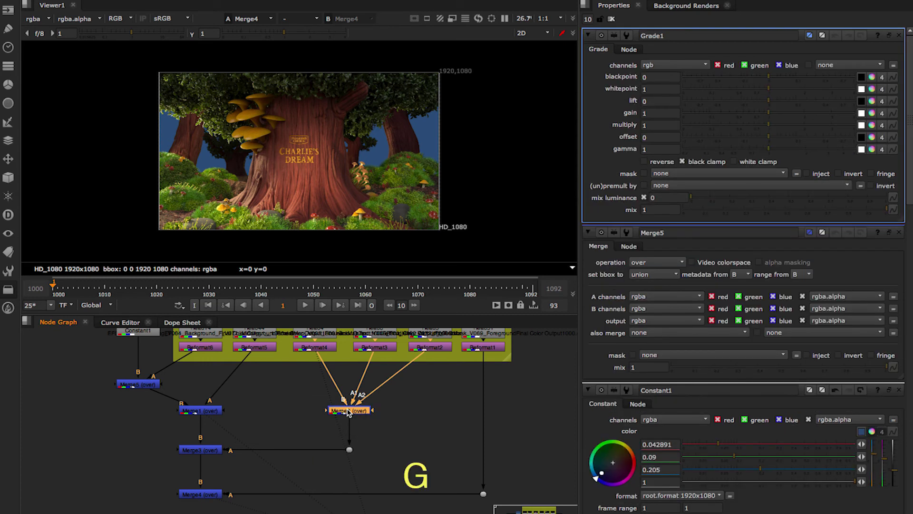
{"action": "left_click", "coordinate": [358, 426]}
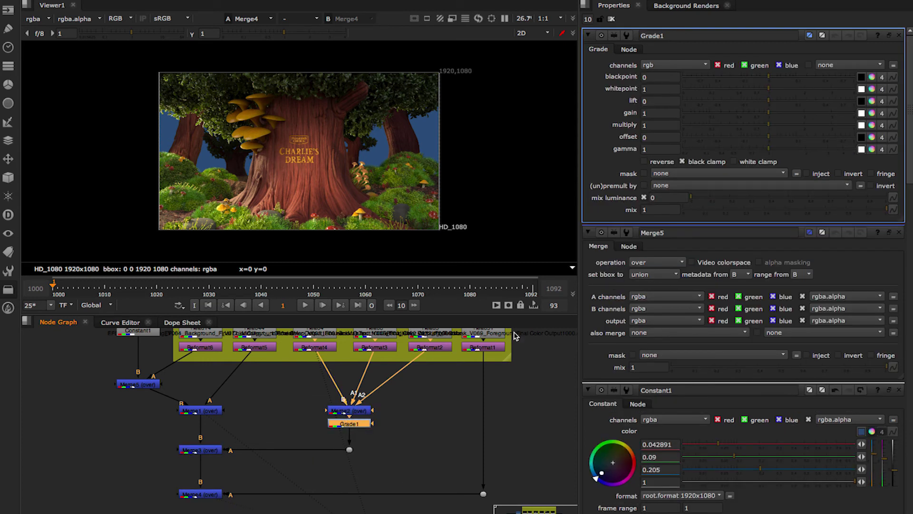
{"action": "left_click_drag", "start_coordinate": [790, 126], "coordinate": [827, 131]}
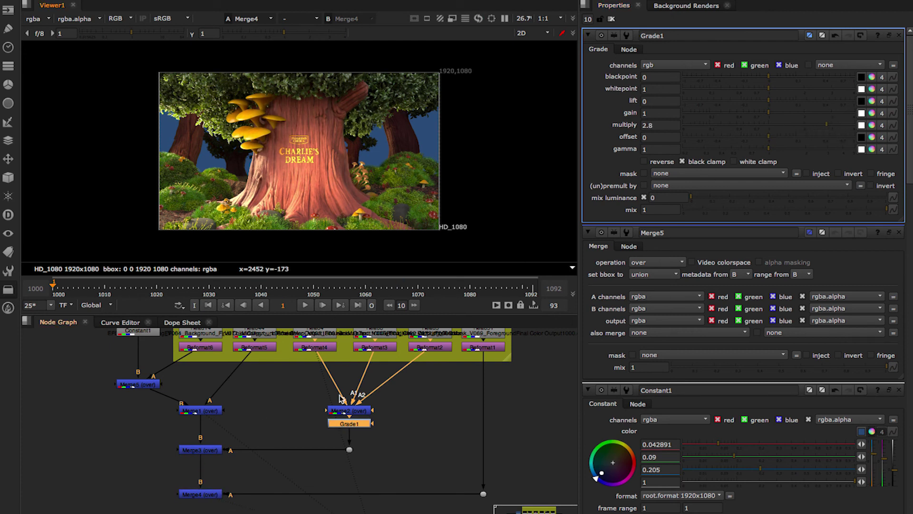
{"action": "left_click", "coordinate": [409, 444]}
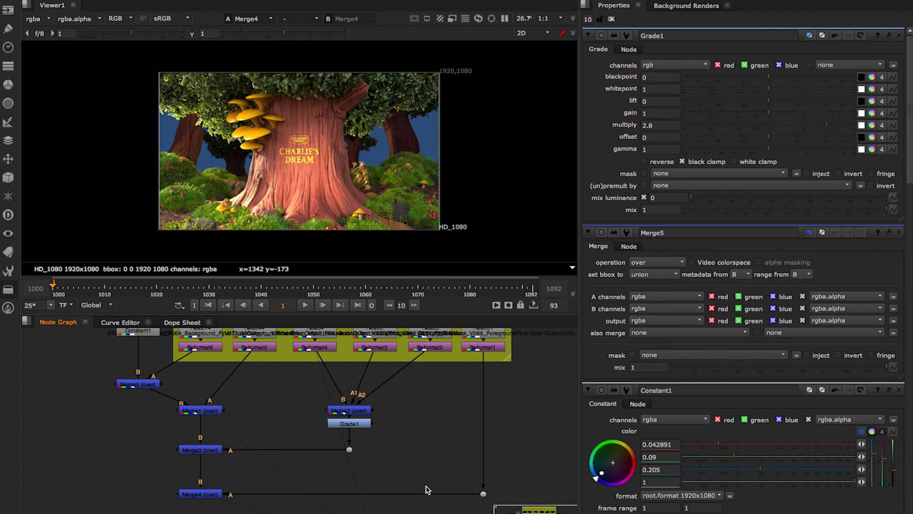
{"action": "left_click", "coordinate": [422, 420]}
{"action": "left_click", "coordinate": [433, 455]}
Add a RotoPaint node and place it beside the Grade node.
{"action": "key", "text": "Tab"}
{"action": "type", "text": "r"}
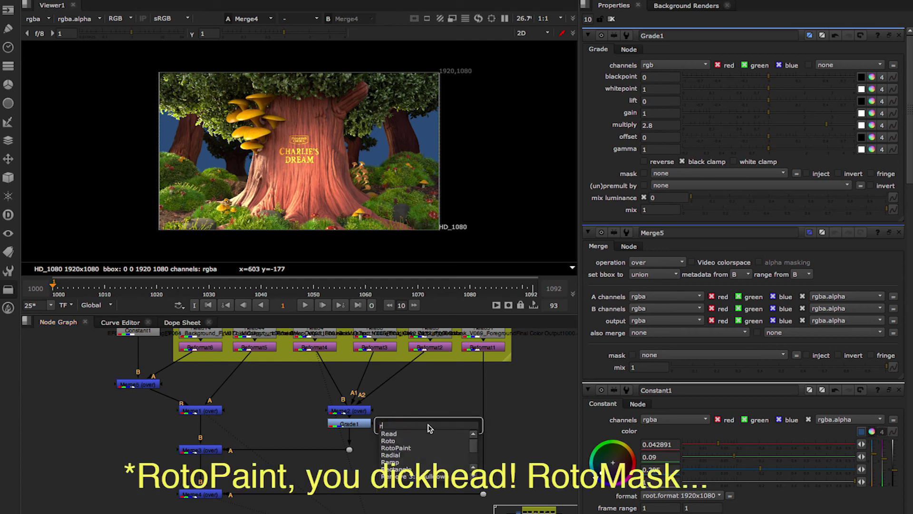
{"action": "type", "text": "otol"}
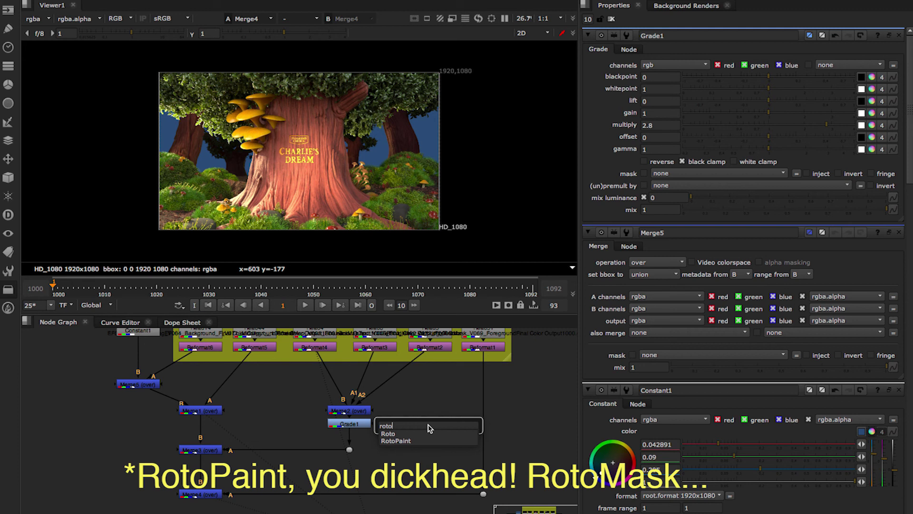
{"action": "key", "text": "Escape"}
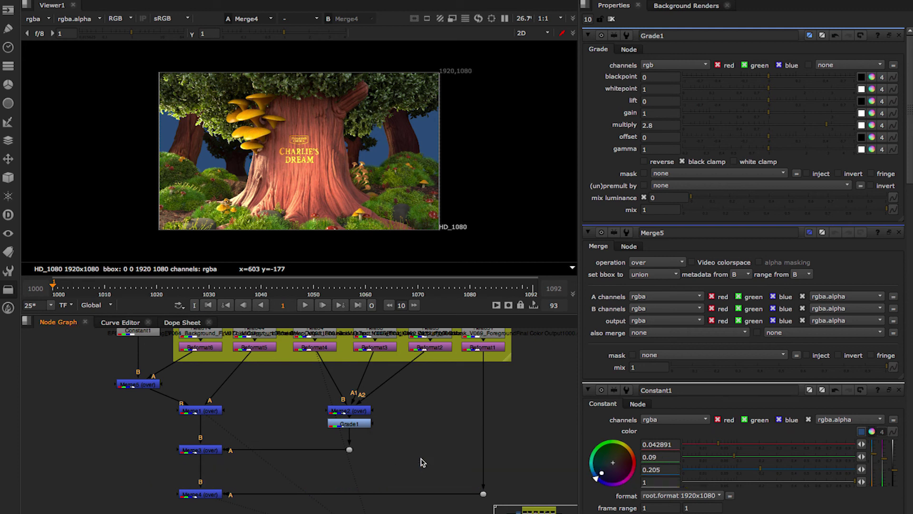
{"action": "left_click", "coordinate": [421, 461]}
{"action": "key", "text": "p"}
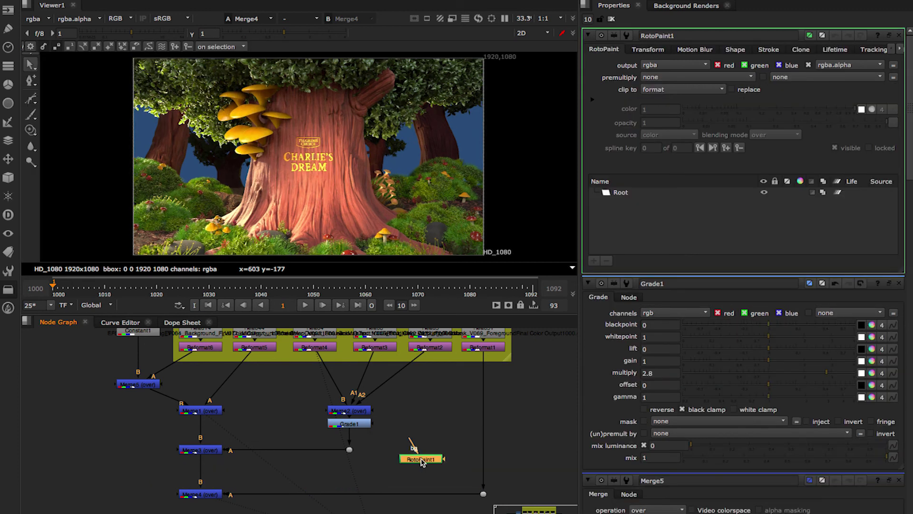
{"action": "left_click_drag", "start_coordinate": [422, 462], "coordinate": [424, 429]}
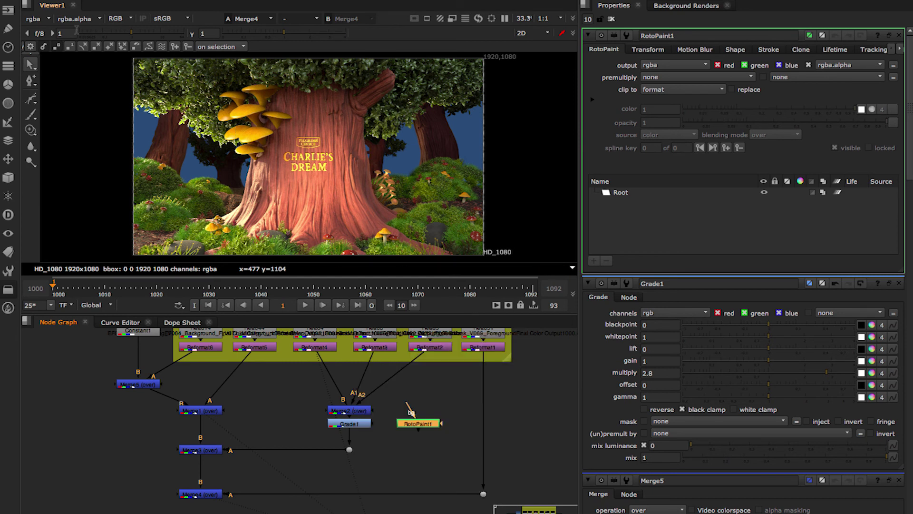
Draw a closed Bezier around the tree's left side and connect RotoPaint1 as Grade1's mask.
{"action": "left_click", "coordinate": [31, 114]}
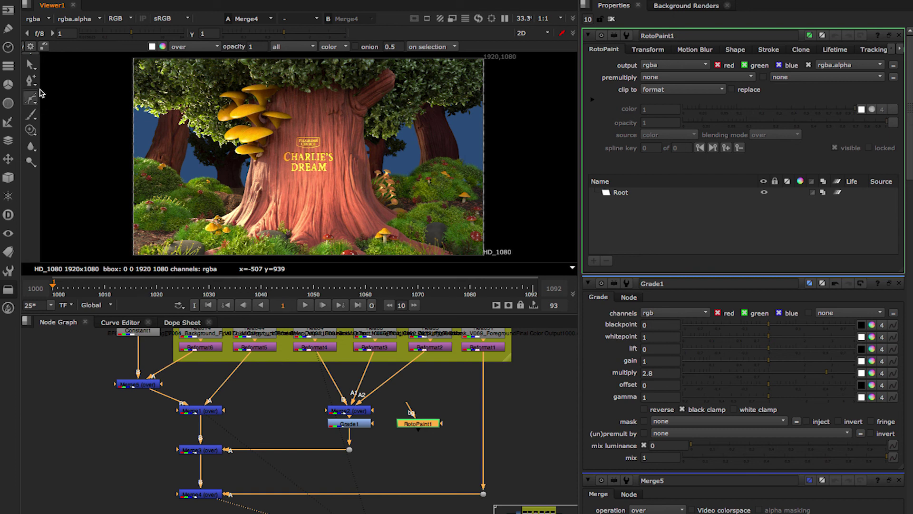
{"action": "left_click_drag", "start_coordinate": [289, 127], "coordinate": [268, 99]}
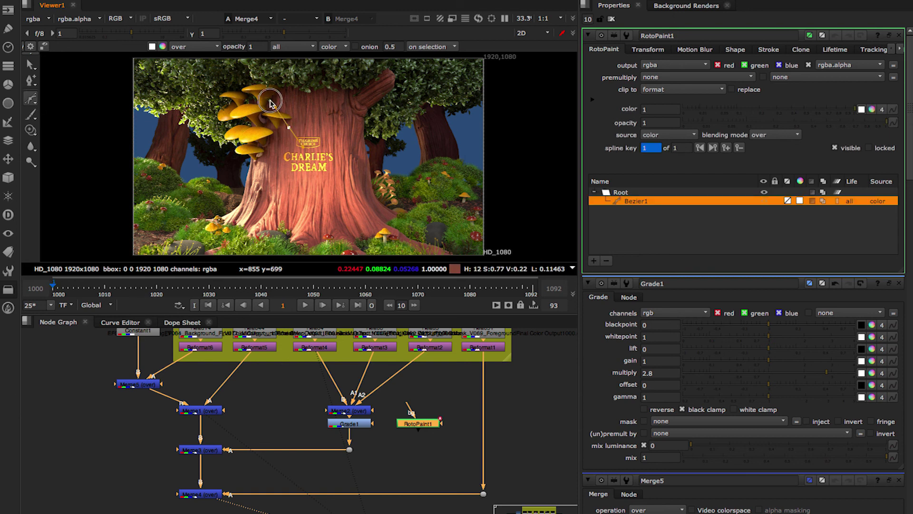
{"action": "left_click", "coordinate": [224, 79]}
{"action": "left_click", "coordinate": [124, 71]}
{"action": "left_click", "coordinate": [103, 148]}
{"action": "left_click", "coordinate": [108, 202]}
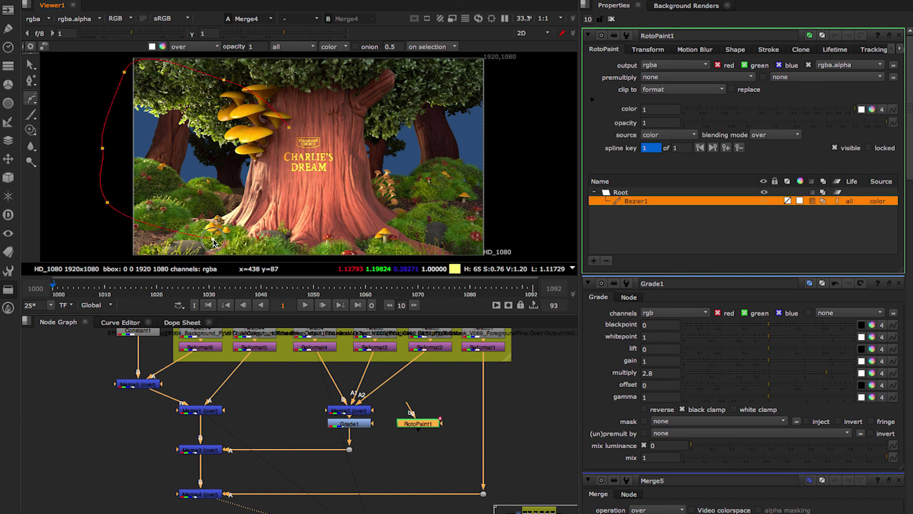
{"action": "key", "text": "Return"}
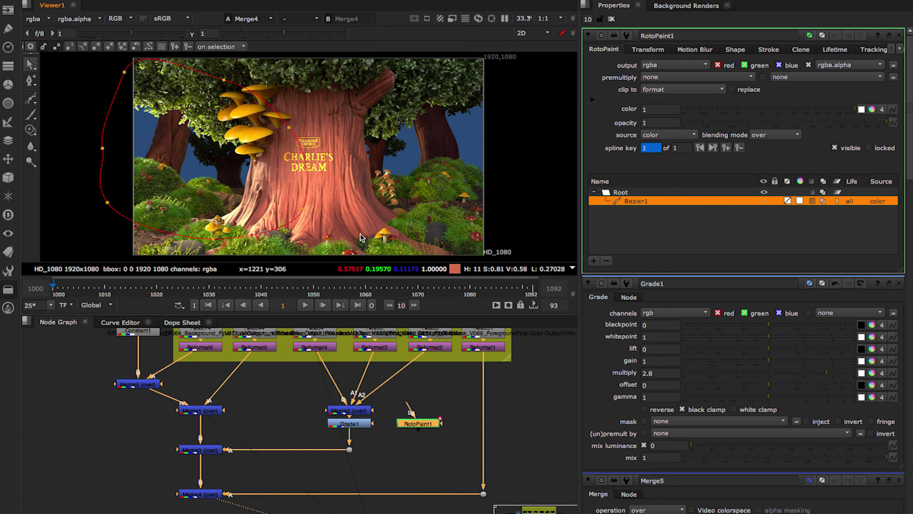
{"action": "mouse_move", "coordinate": [429, 424]}
{"action": "left_mouse_down"}
{"action": "mouse_move", "coordinate": [439, 415]}
{"action": "mouse_move", "coordinate": [444, 422]}
{"action": "left_mouse_up"}
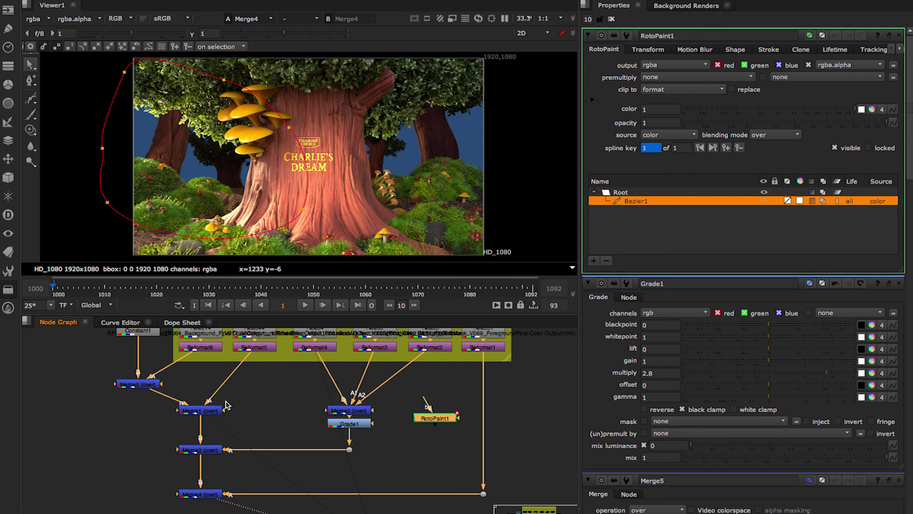
{"action": "left_click_drag", "start_coordinate": [375, 424], "coordinate": [436, 424]}
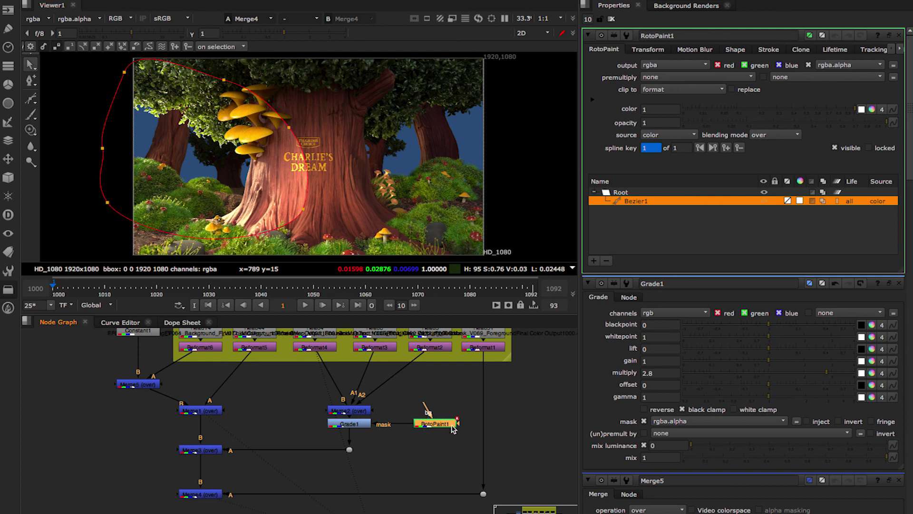
Check RotoPaint1's alpha mask, view Grade1's output, and reselect Bezier1 for editing.
{"action": "key", "text": "1"}
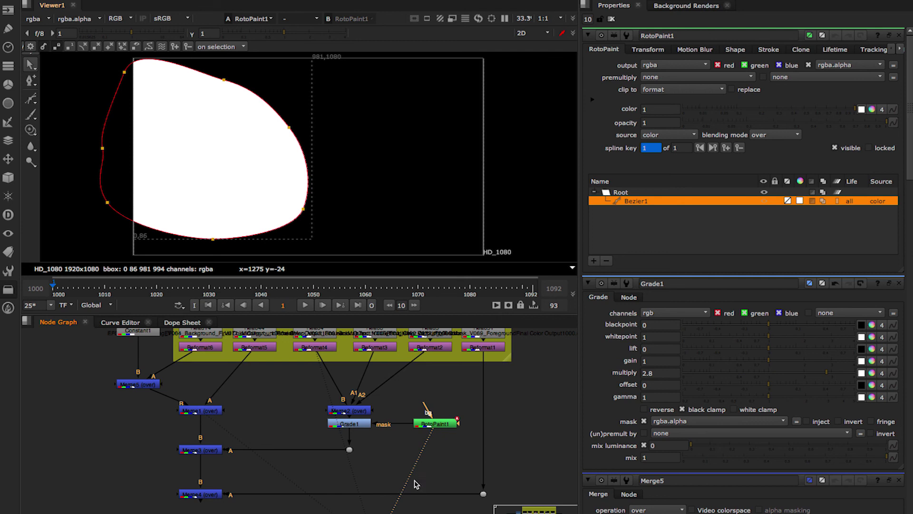
{"action": "left_click", "coordinate": [369, 231]}
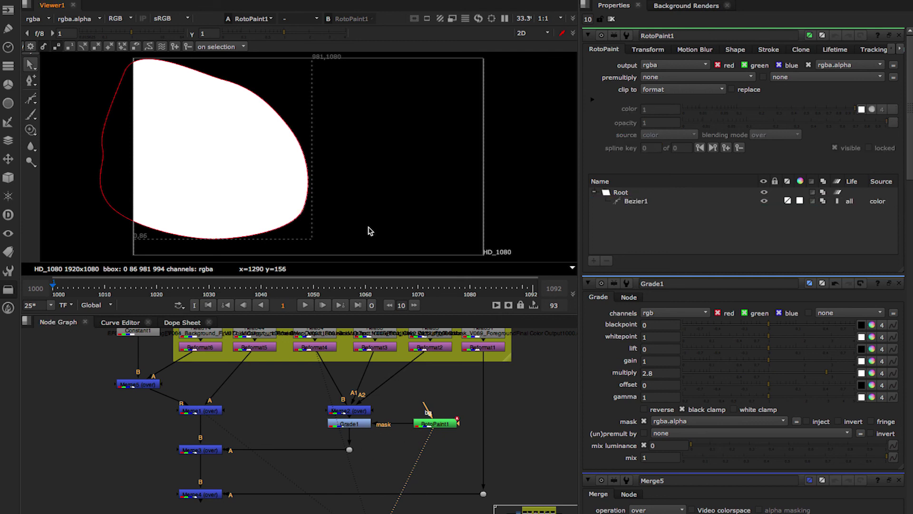
{"action": "key", "text": "a"}
{"action": "key", "text": "a"}
{"action": "left_click", "coordinate": [350, 425]}
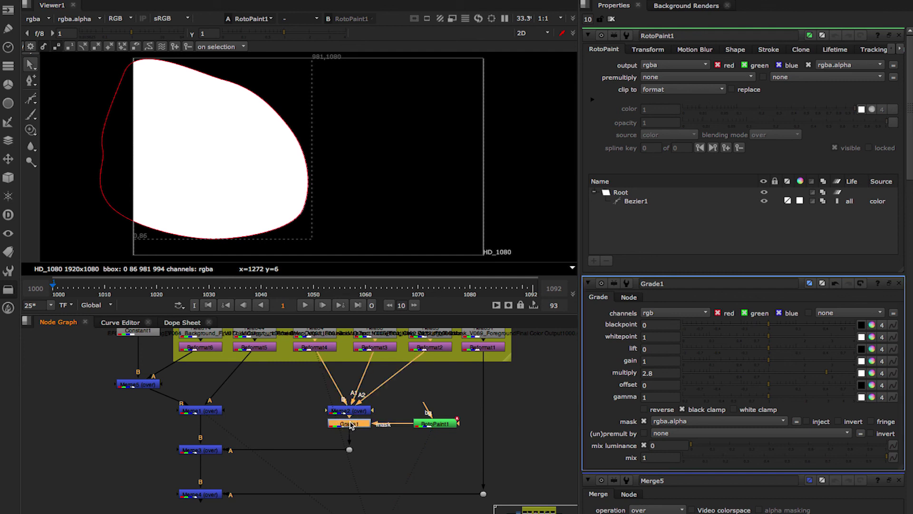
{"action": "key", "text": "1"}
{"action": "left_click", "coordinate": [423, 433]}
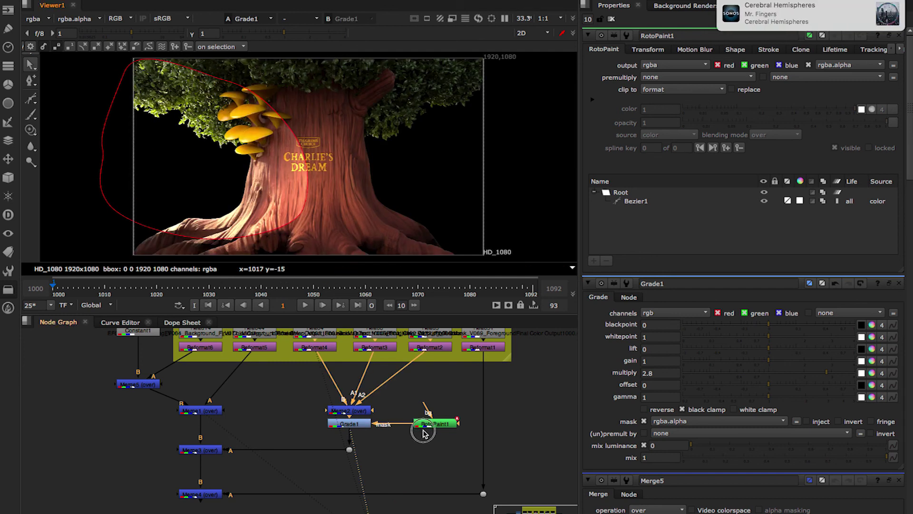
{"action": "left_click", "coordinate": [431, 425]}
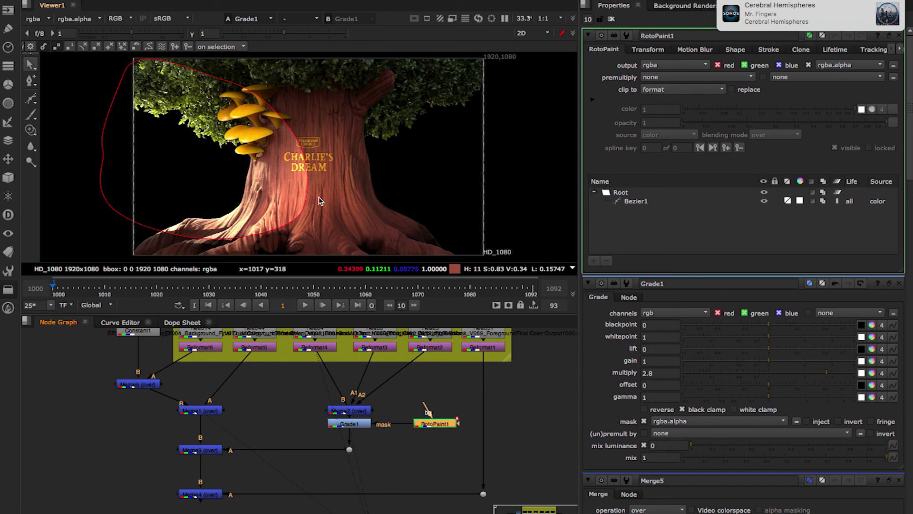
{"action": "left_click", "coordinate": [305, 174]}
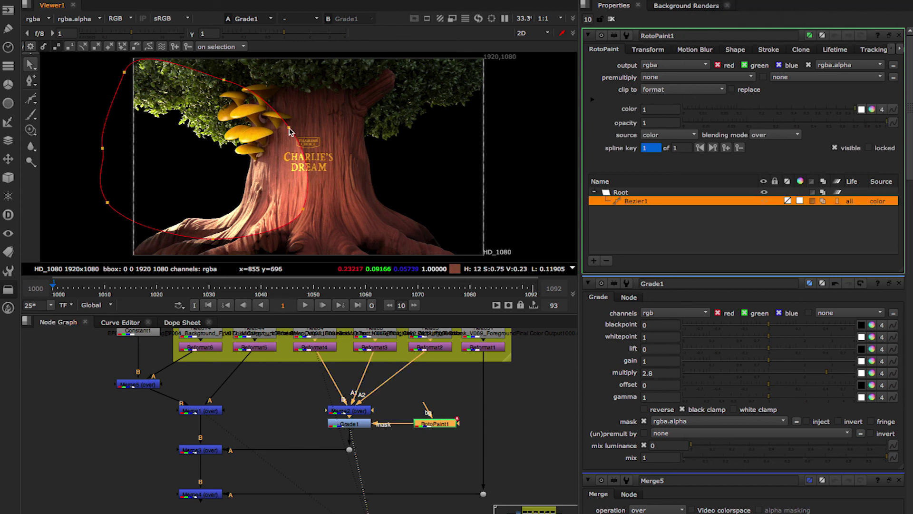
Add three points to Bezier1, smooth the bottom curve, and feather the left edge outward.
{"action": "left_click_drag", "start_coordinate": [290, 128], "coordinate": [335, 109], "text": "ctrl"}
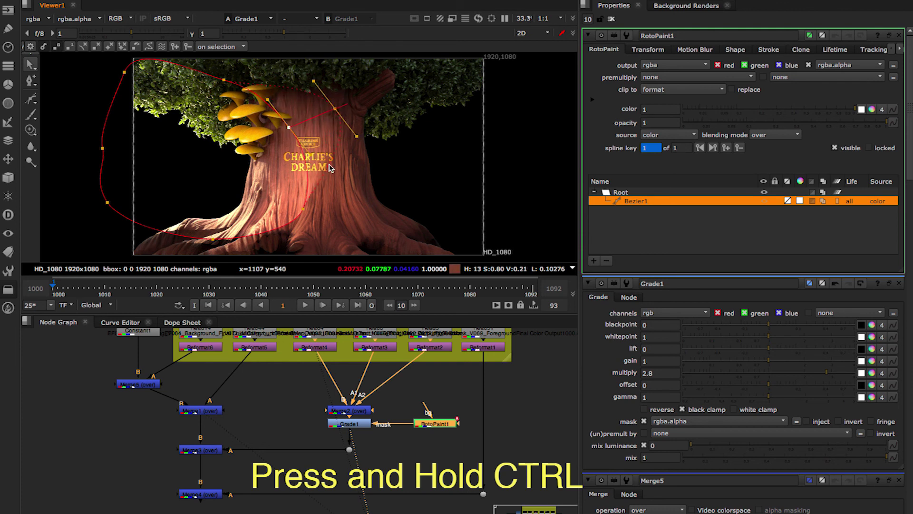
{"action": "left_click_drag", "start_coordinate": [303, 209], "coordinate": [338, 224], "text": "ctrl"}
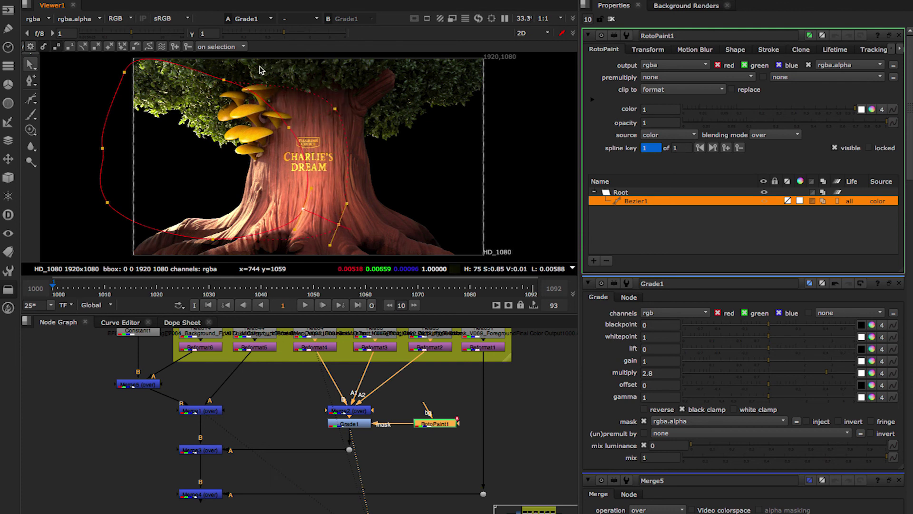
{"action": "left_click_drag", "start_coordinate": [225, 81], "coordinate": [249, 56], "text": "ctrl"}
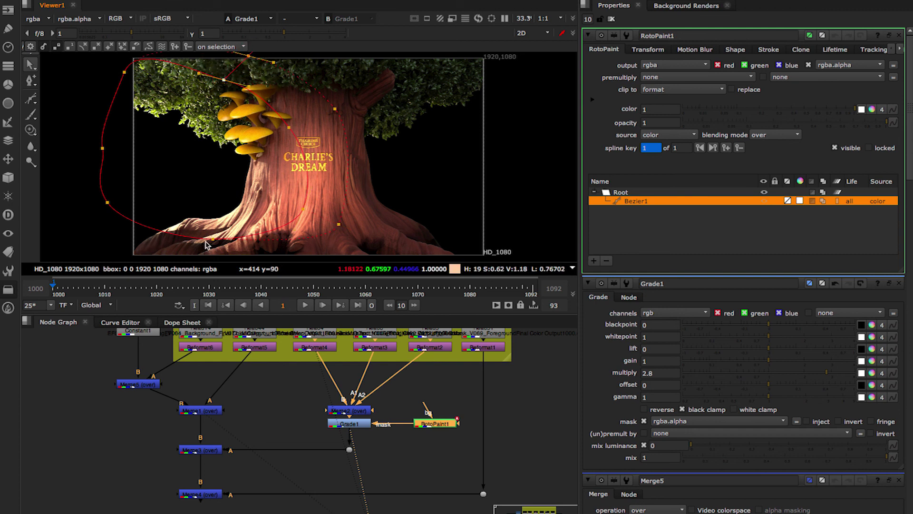
{"action": "left_click_drag", "start_coordinate": [214, 238], "coordinate": [212, 260], "text": "ctrl"}
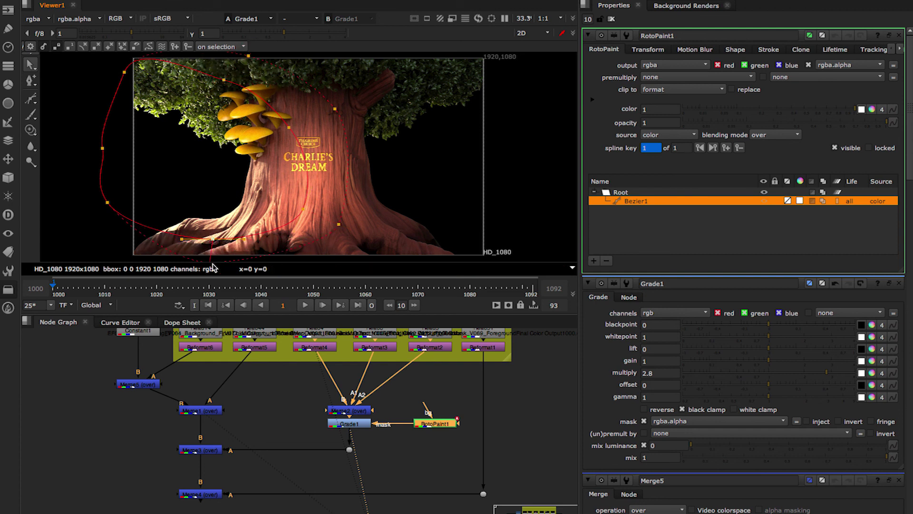
{"action": "left_click_drag", "start_coordinate": [106, 203], "coordinate": [83, 224], "text": "ctrl"}
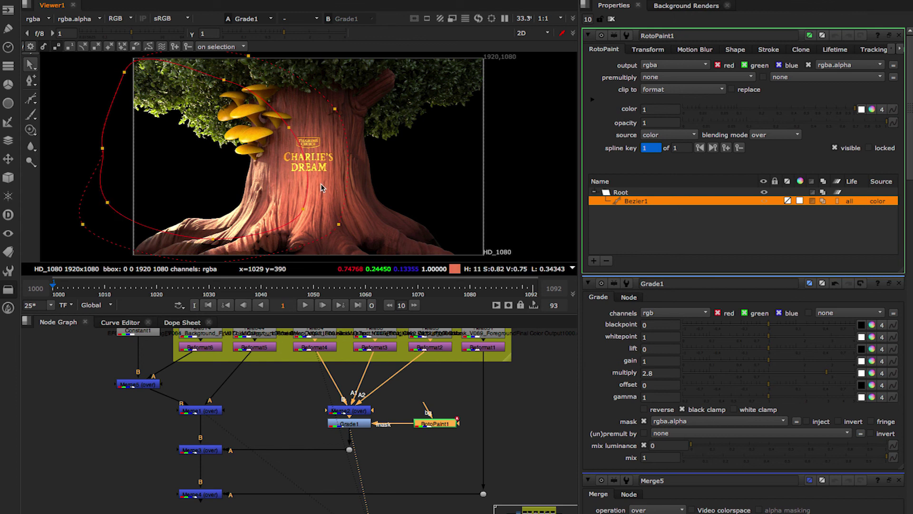
View the Merge4 composite and toggle the Grade1 and RotoPaint1 overlays to compare the masked brightening.
{"action": "left_click", "coordinate": [611, 19]}
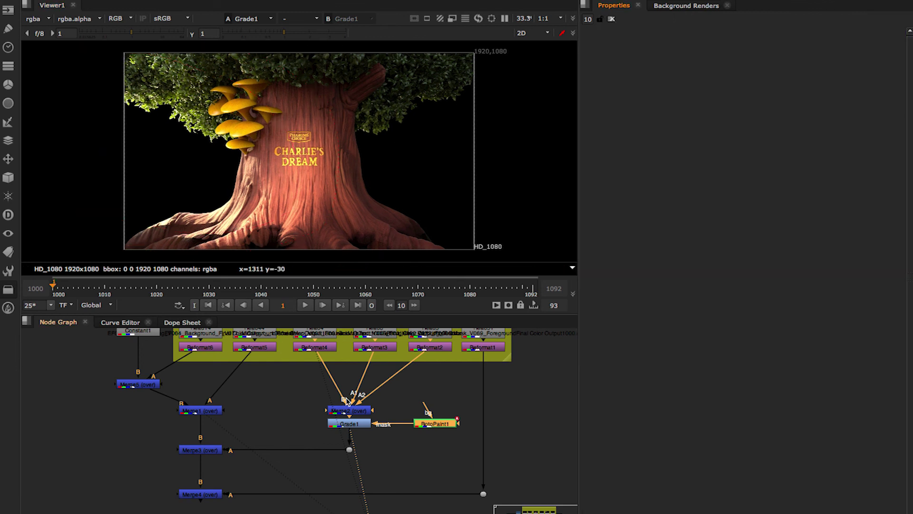
{"action": "left_click", "coordinate": [209, 493]}
{"action": "key", "text": "1"}
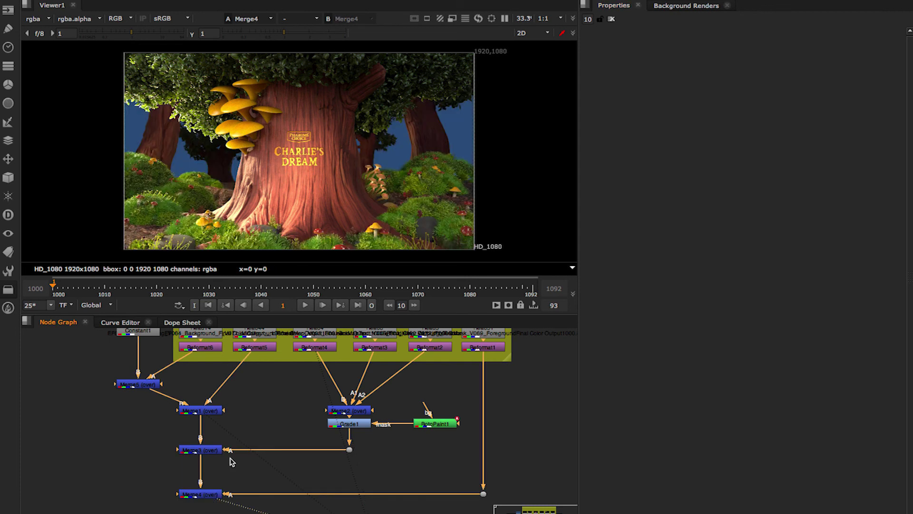
{"action": "double_click", "coordinate": [350, 423]}
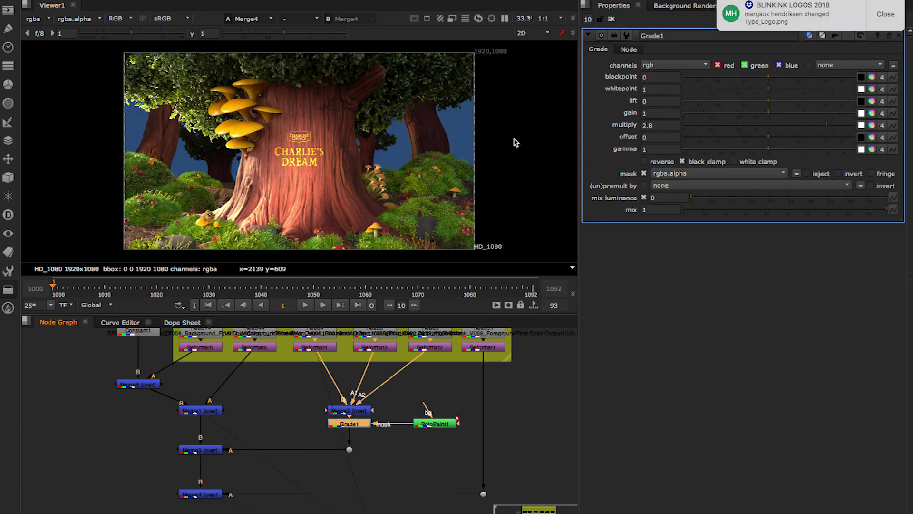
{"action": "key", "text": "q"}
{"action": "key", "text": "q"}
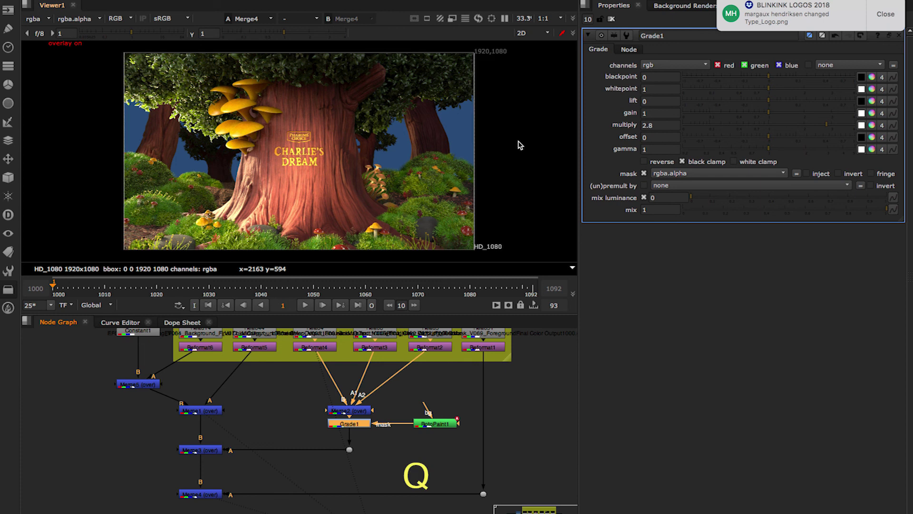
{"action": "double_click", "coordinate": [434, 424]}
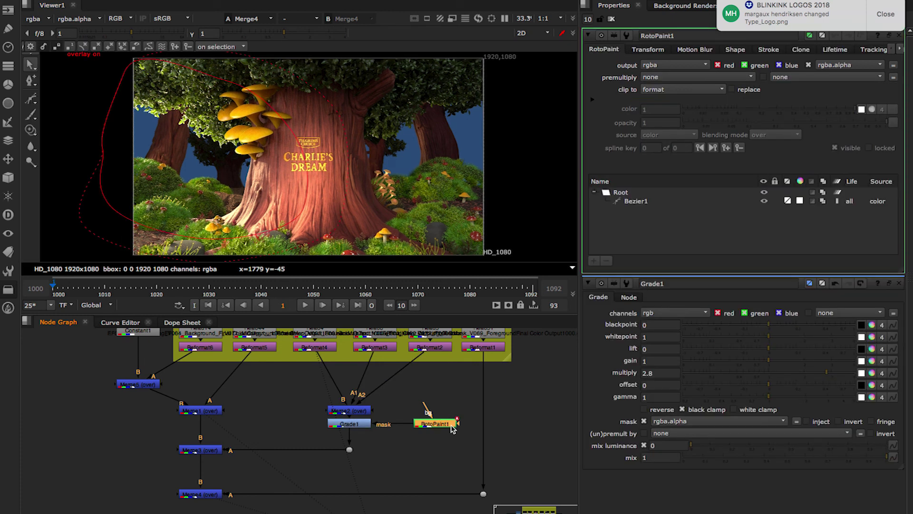
{"action": "key", "text": "q"}
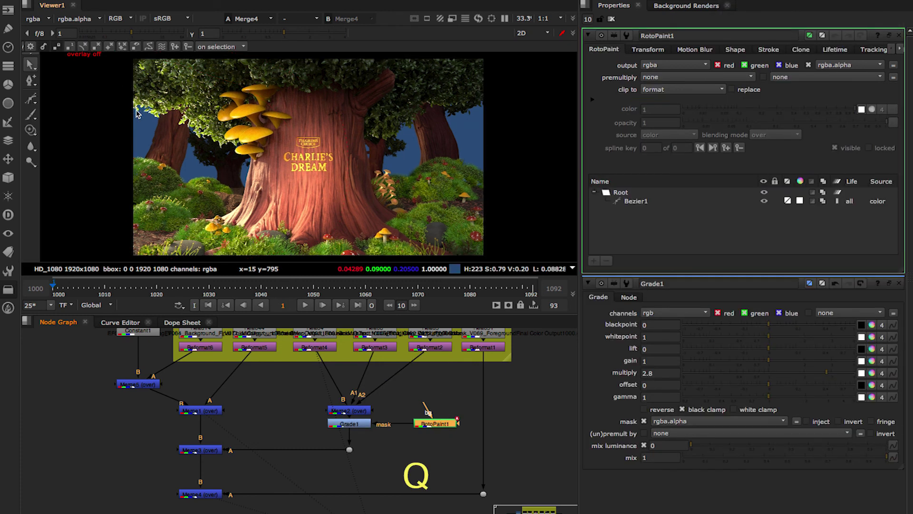
{"action": "key", "text": "q"}
{"action": "key", "text": "q"}
{"action": "key", "text": "q"}
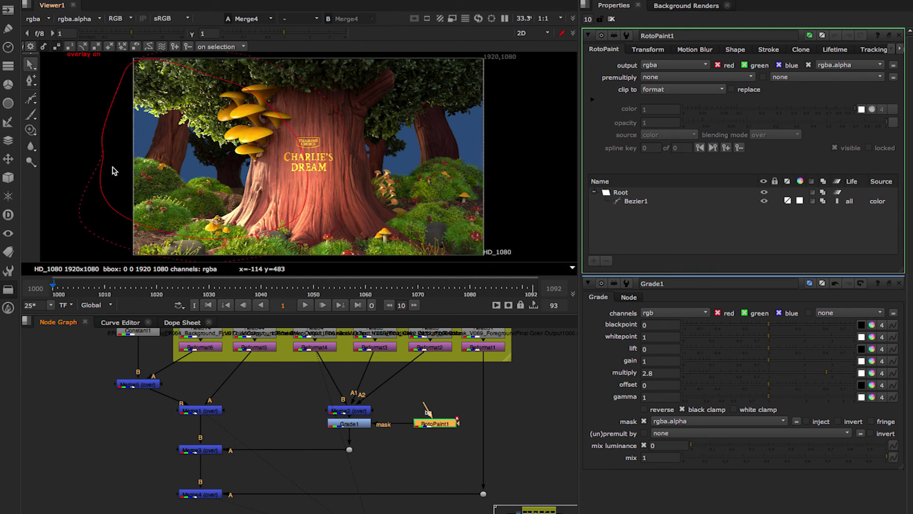